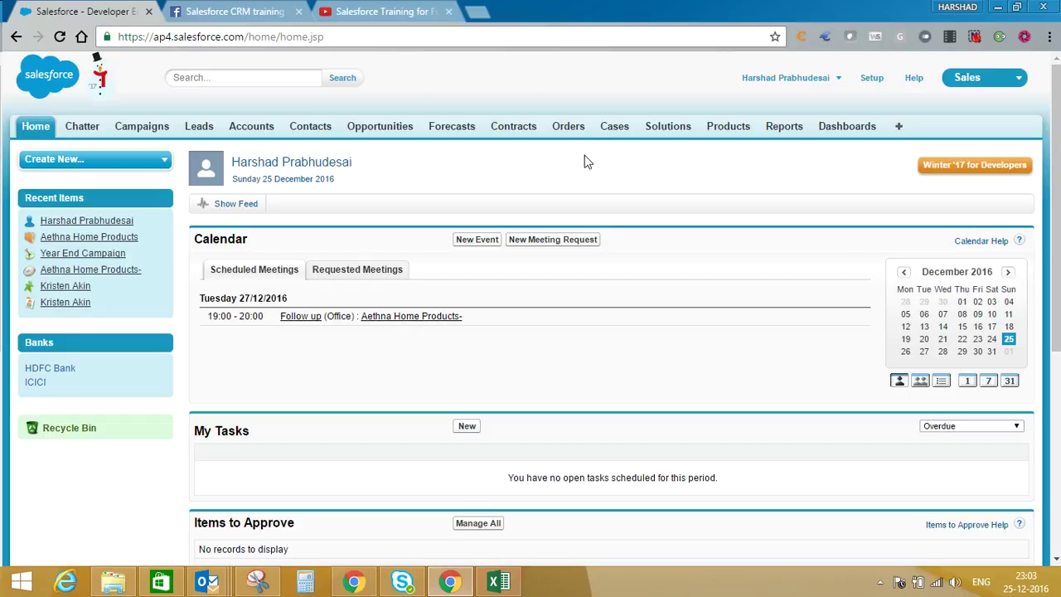
Step: Leave the home page for the Products Home page
click(745, 132)
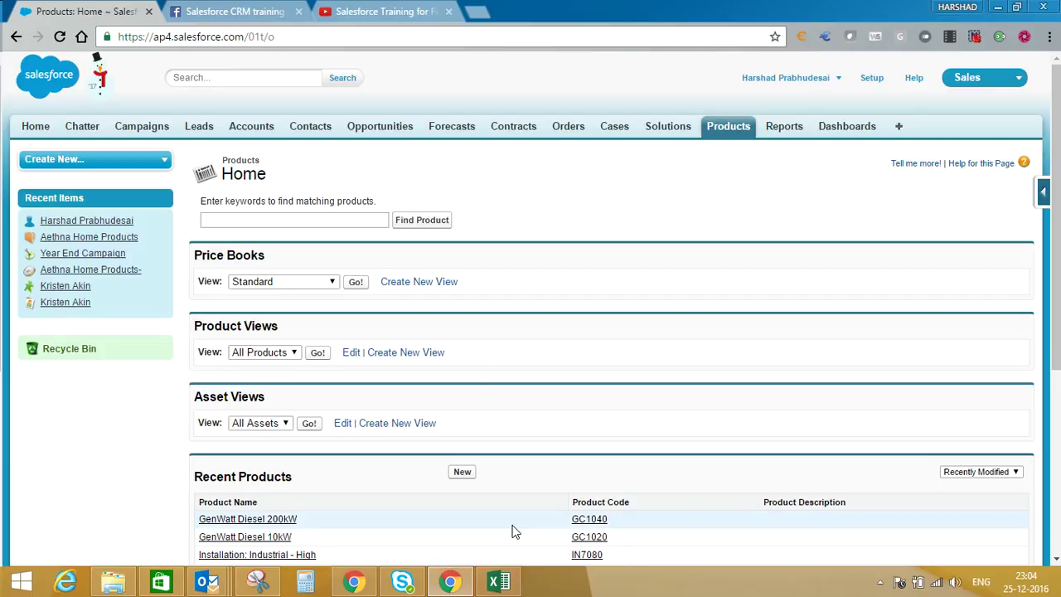
Step: Create the active product Iphone7 with code 001 in the Mobile family and save it
click(461, 472)
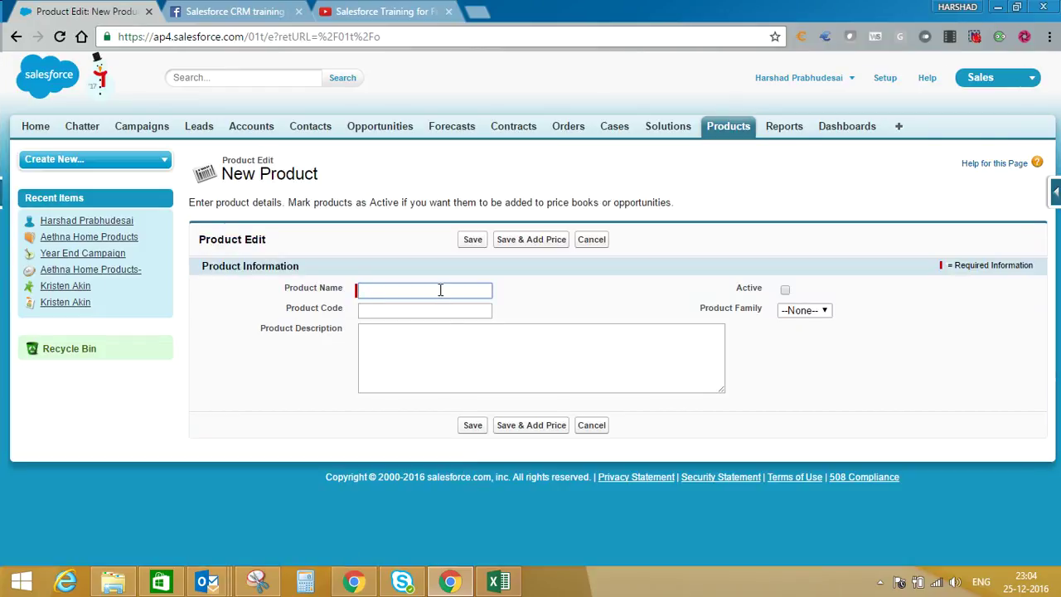
text(Iphone7)
key(Tab)
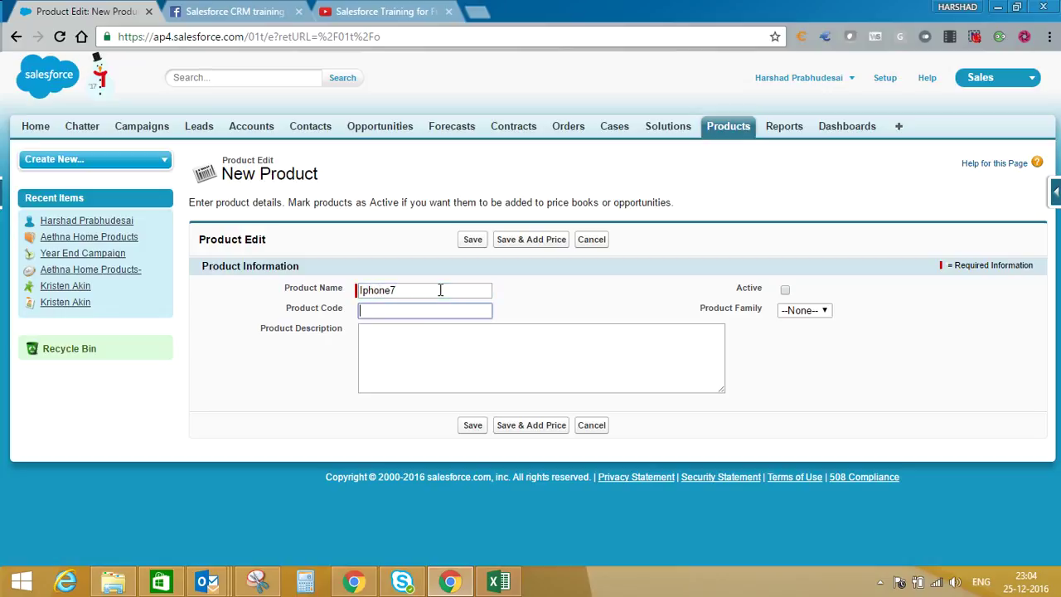
text(001)
key(Tab)
click(805, 311)
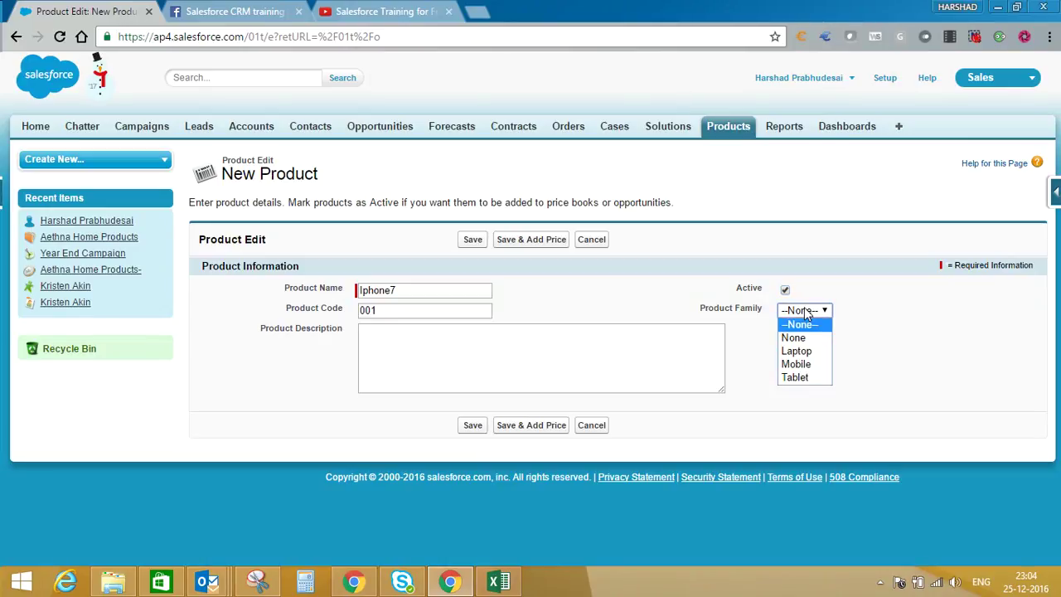
click(816, 373)
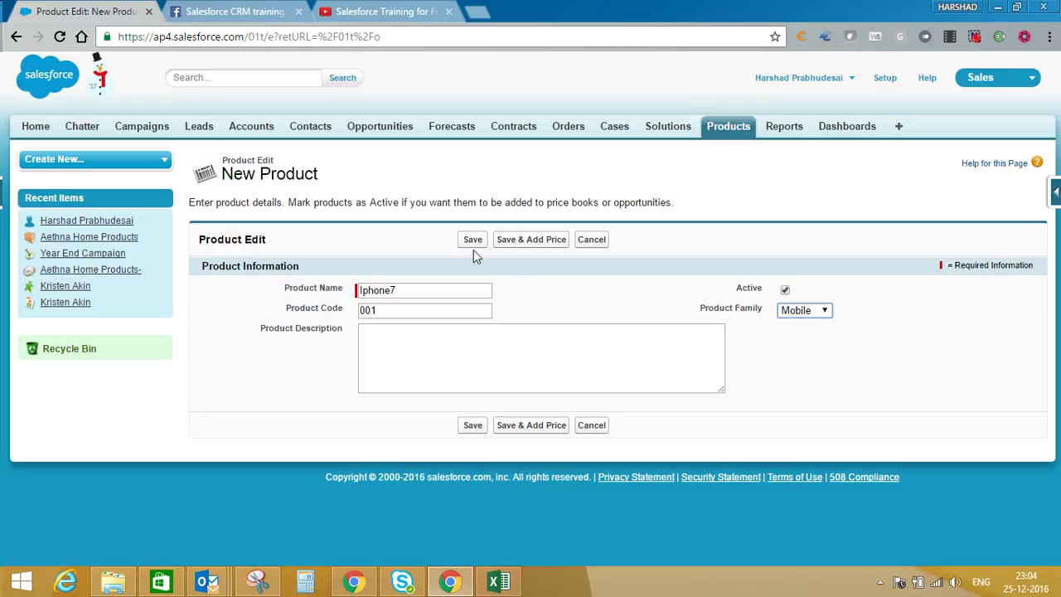
click(419, 339)
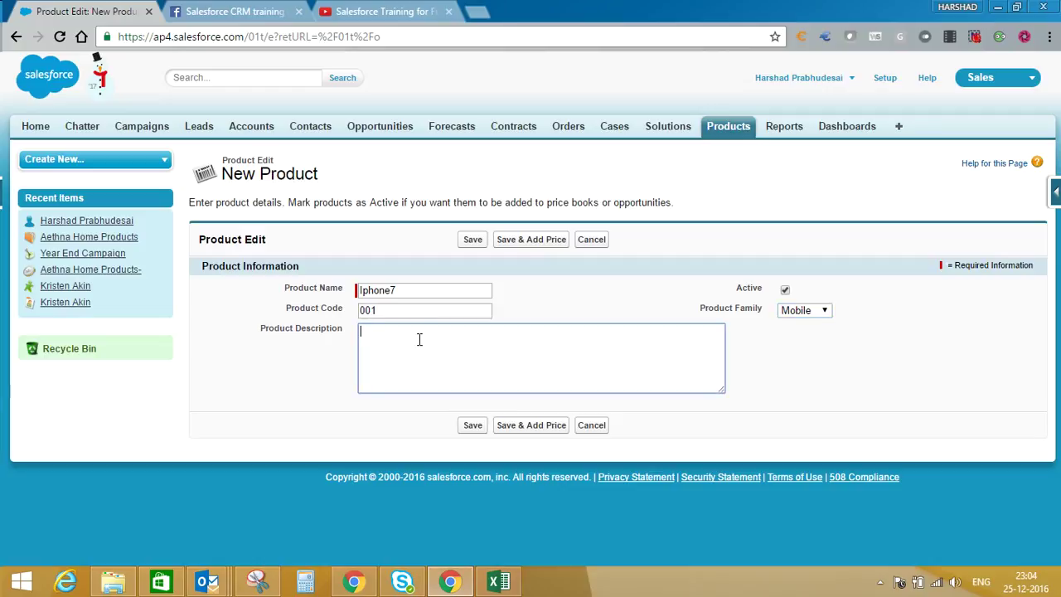
click(477, 240)
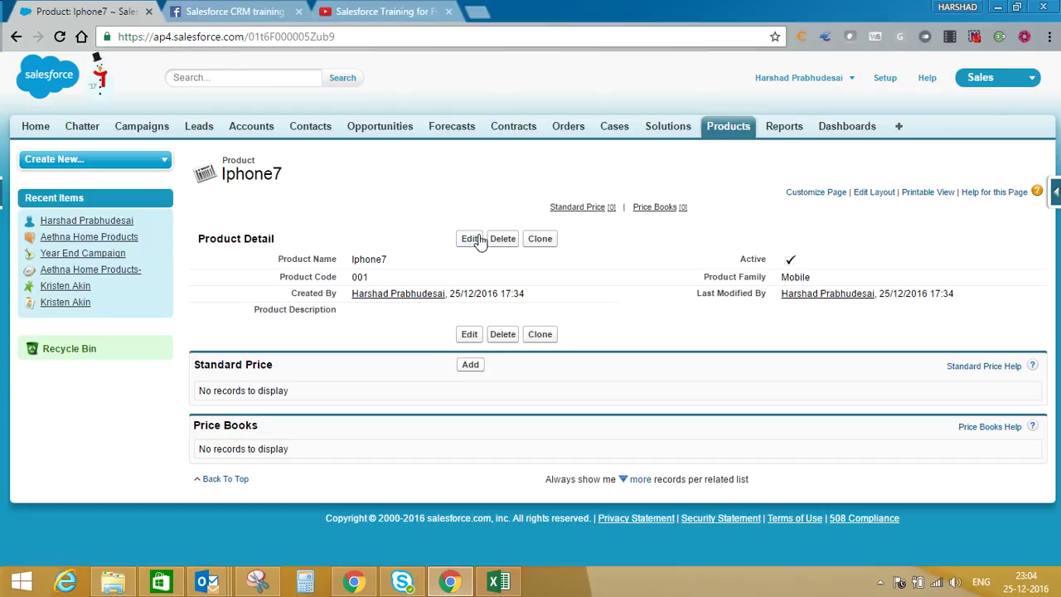
Step: Give Iphone7 a standard price of Rs.70,000 and save it
click(469, 366)
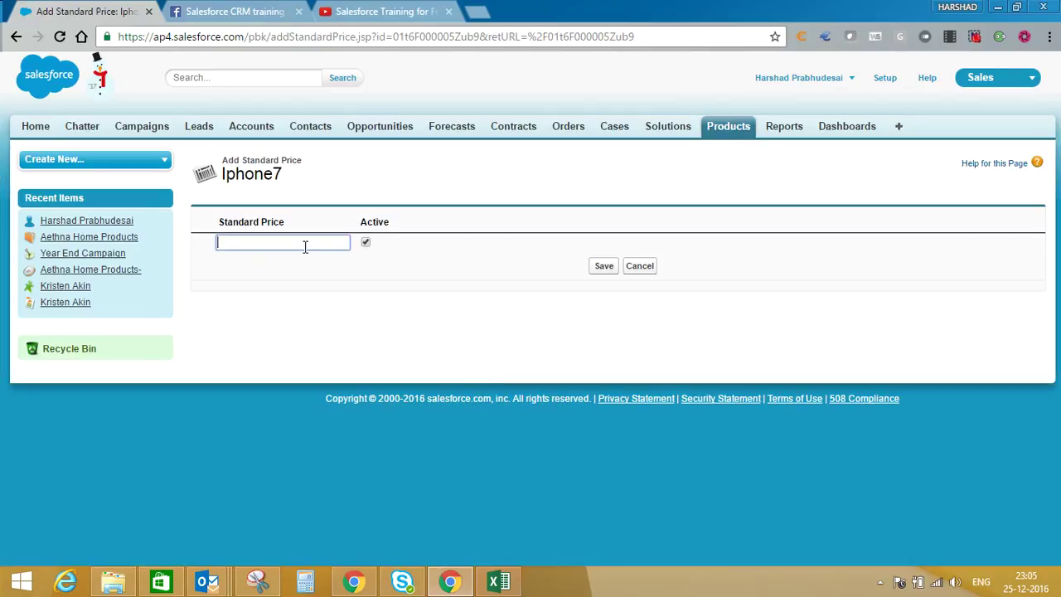
text(70000)
click(597, 267)
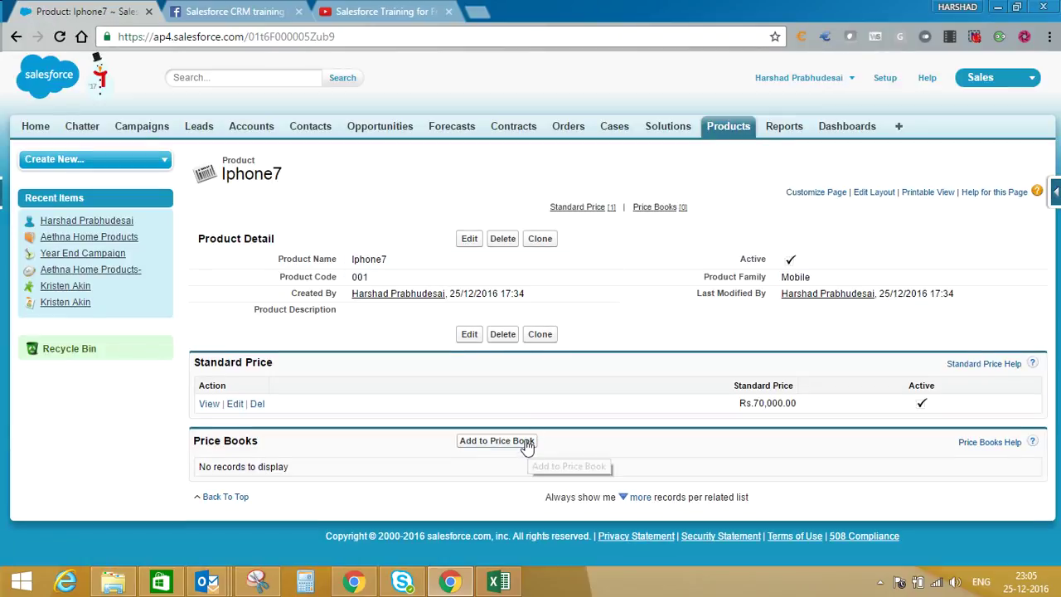
click(462, 447)
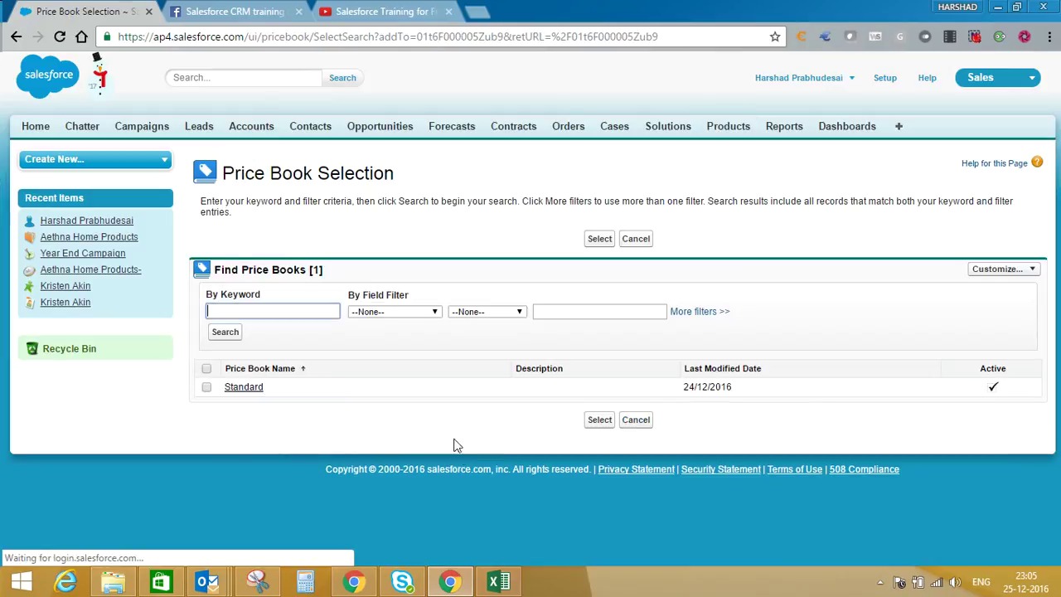
Step: Add Iphone7 to the Standard price book, using its standard price as the list price
click(207, 370)
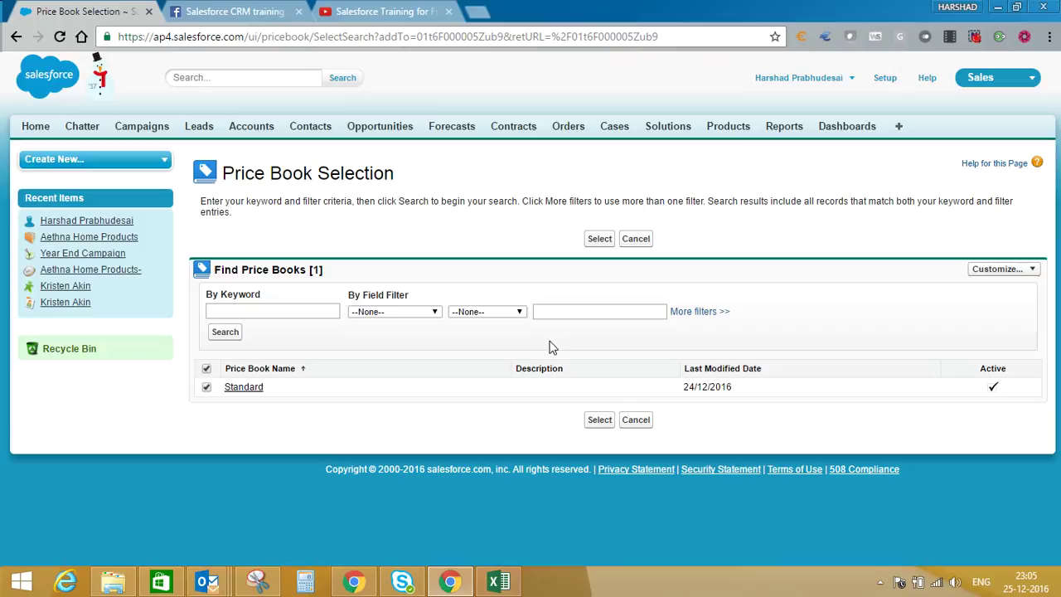
click(599, 420)
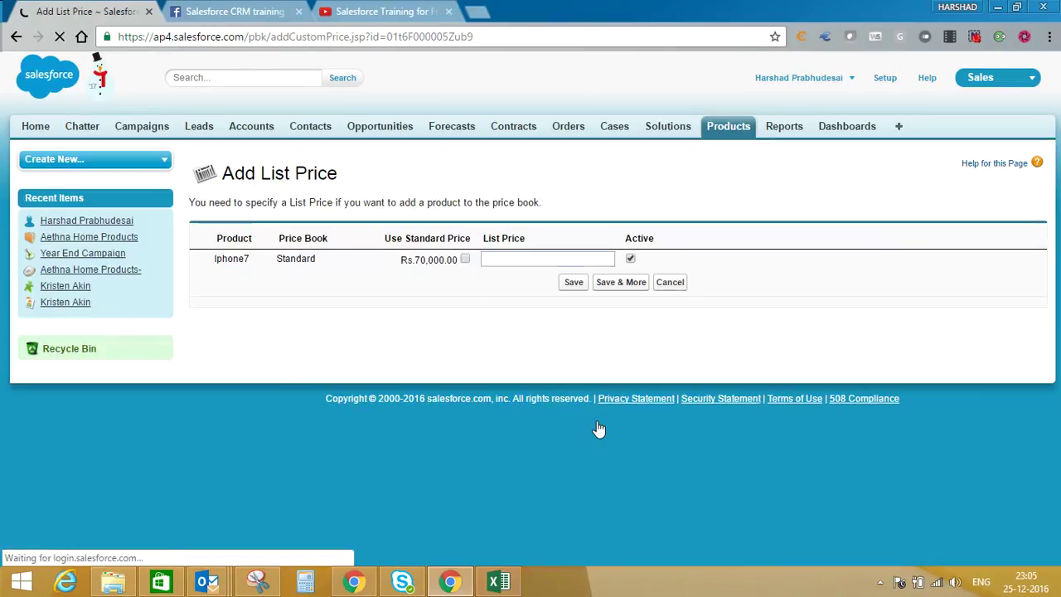
click(465, 259)
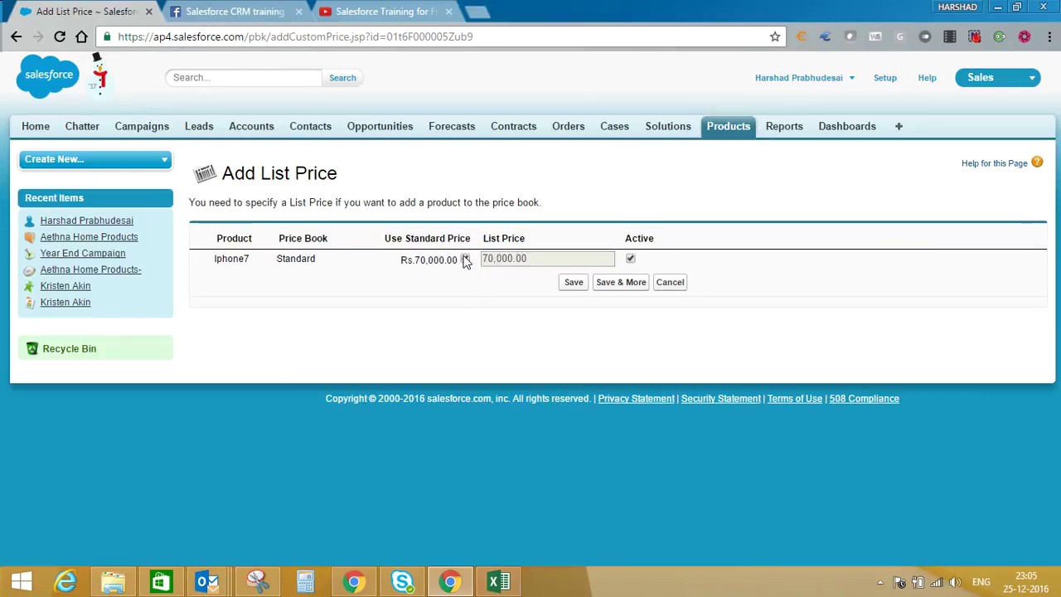
click(573, 287)
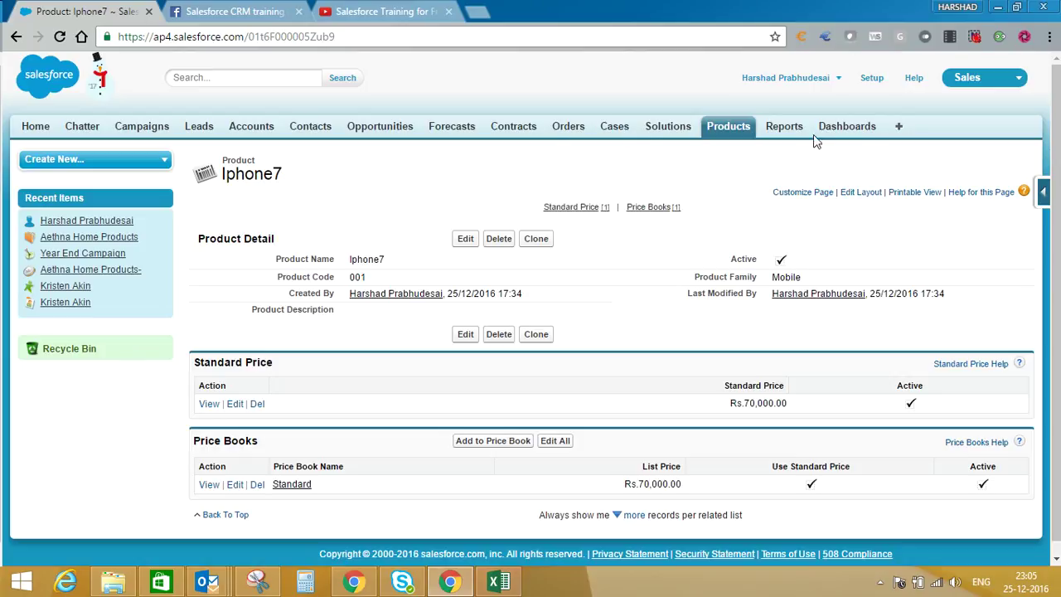
click(895, 131)
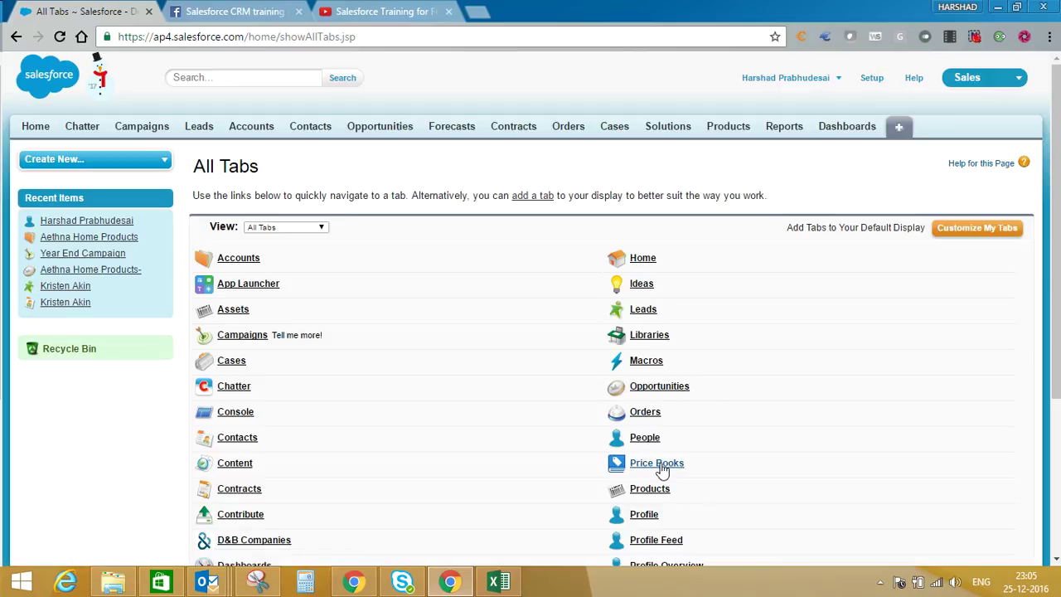
Step: From All Tabs, go to Price Books and start a new price book
click(661, 466)
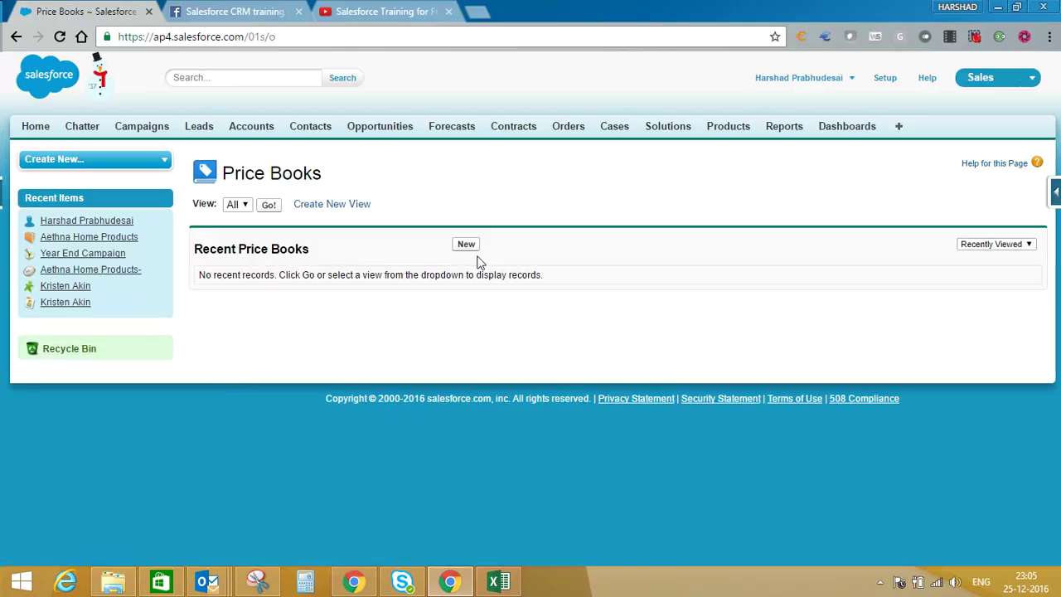
click(466, 247)
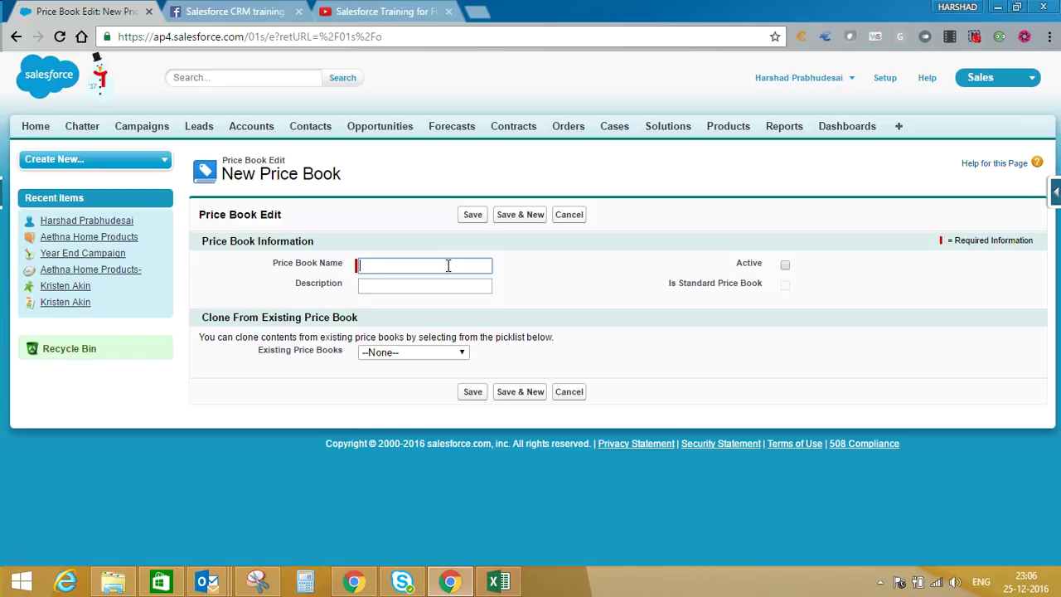
Step: Save an active 'North India Price Book', leaving Existing Price Books as --None--
text(North India Price Book)
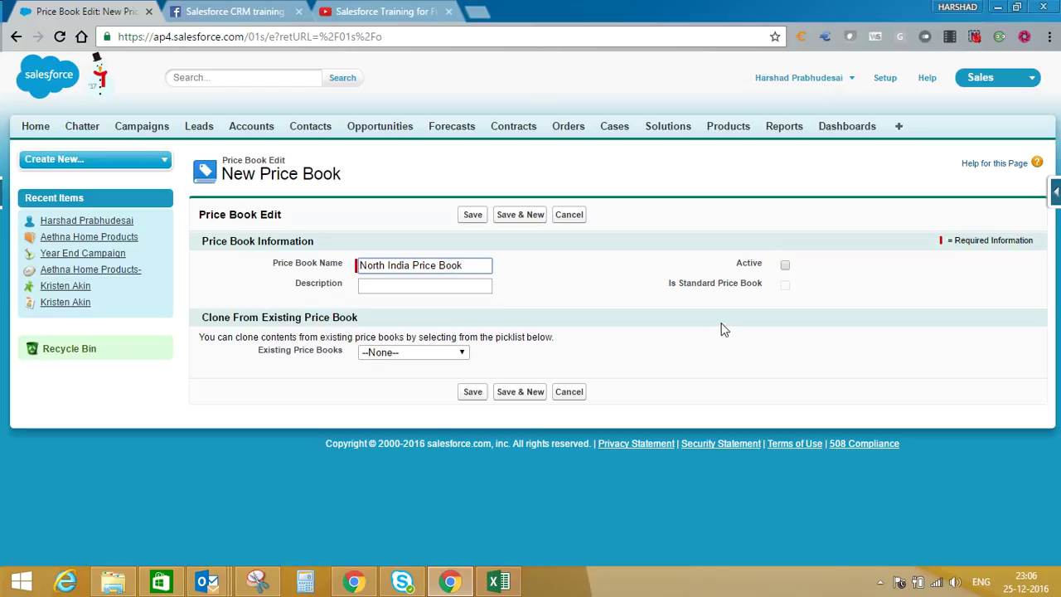
click(785, 266)
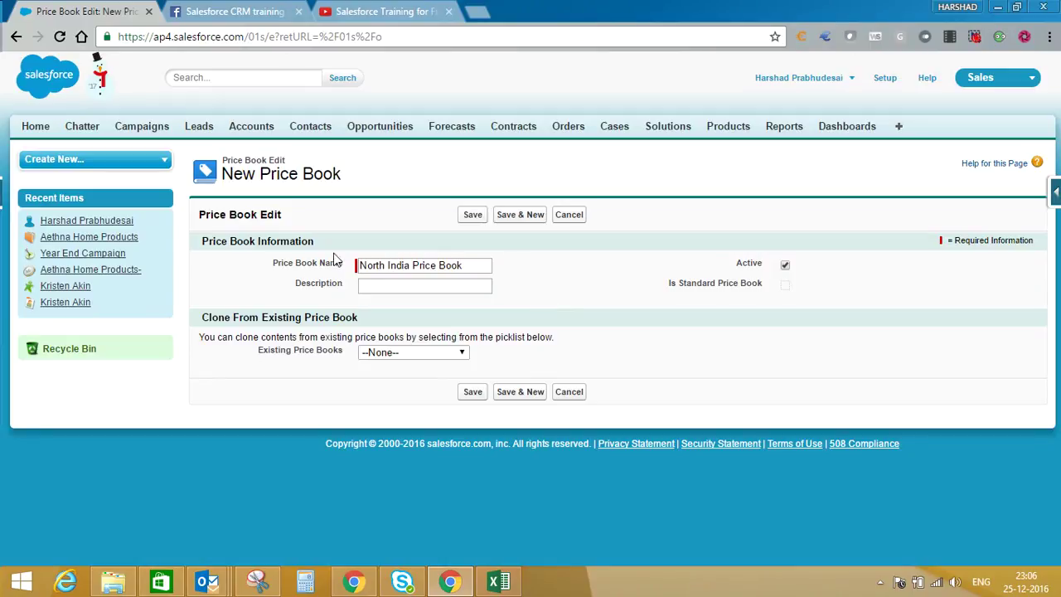
click(394, 355)
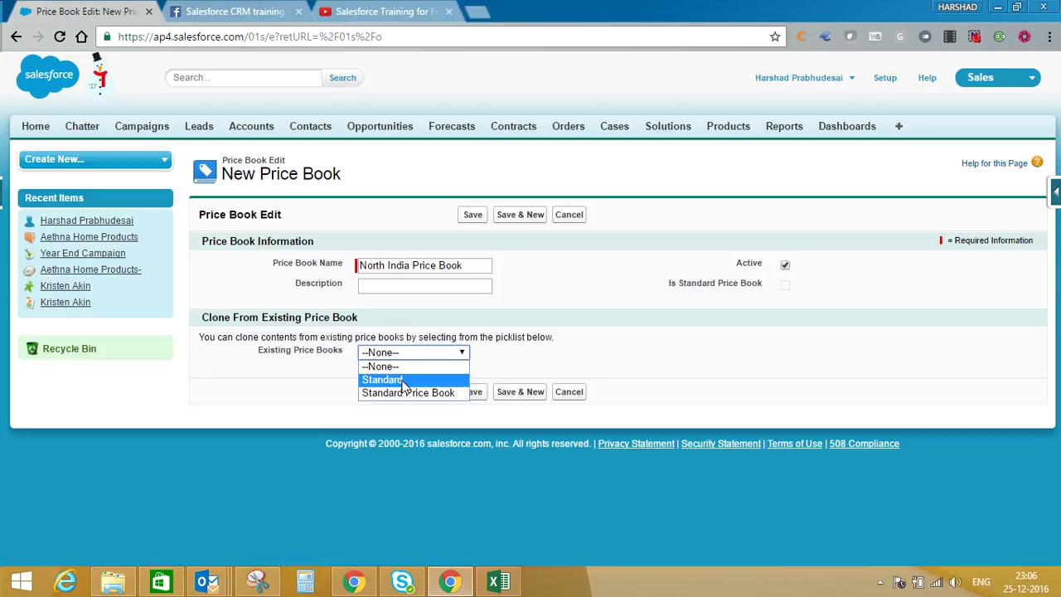
click(430, 317)
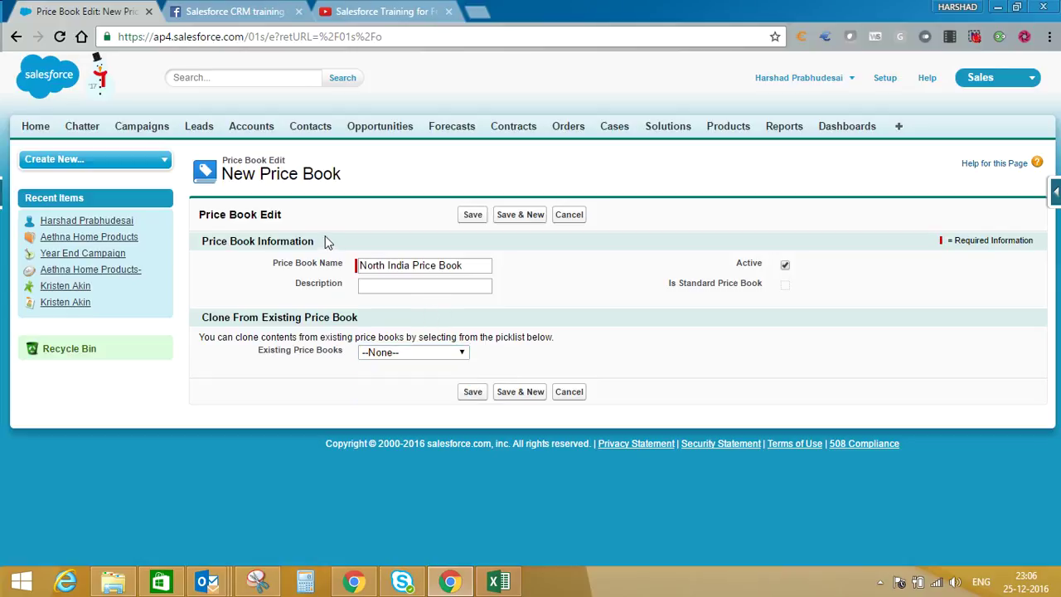
click(470, 215)
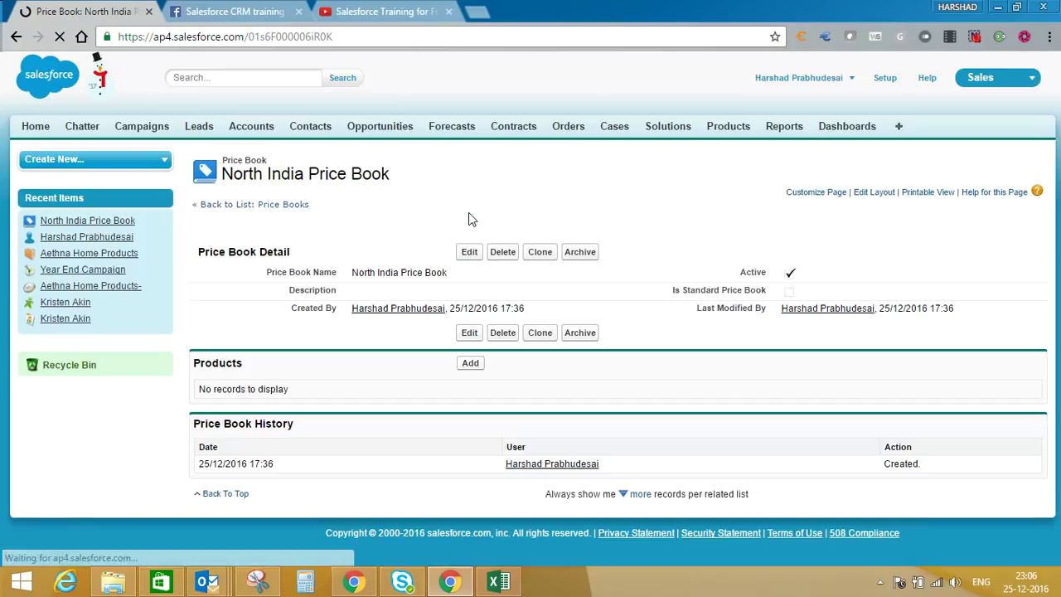
Step: Search products for 'iphone' and select Iphone7 for the North India Price Book
click(470, 364)
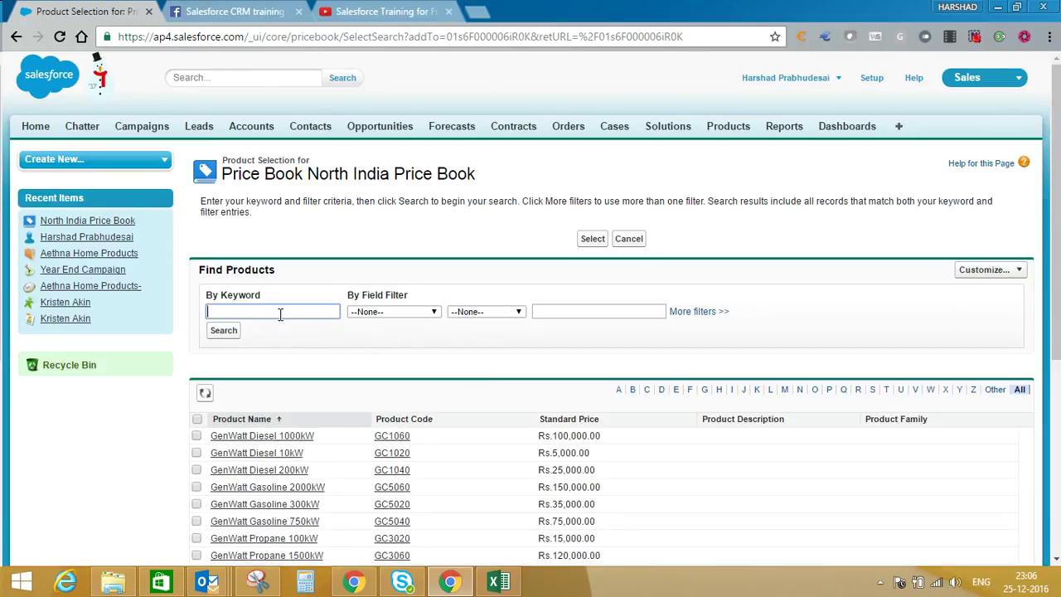
text(iphone)
click(225, 332)
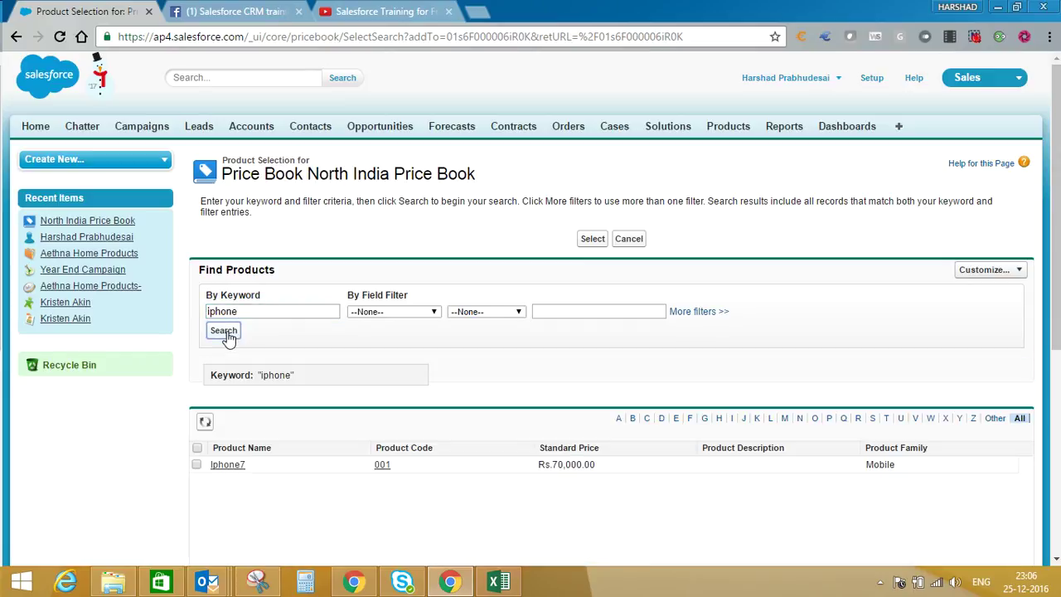
click(197, 448)
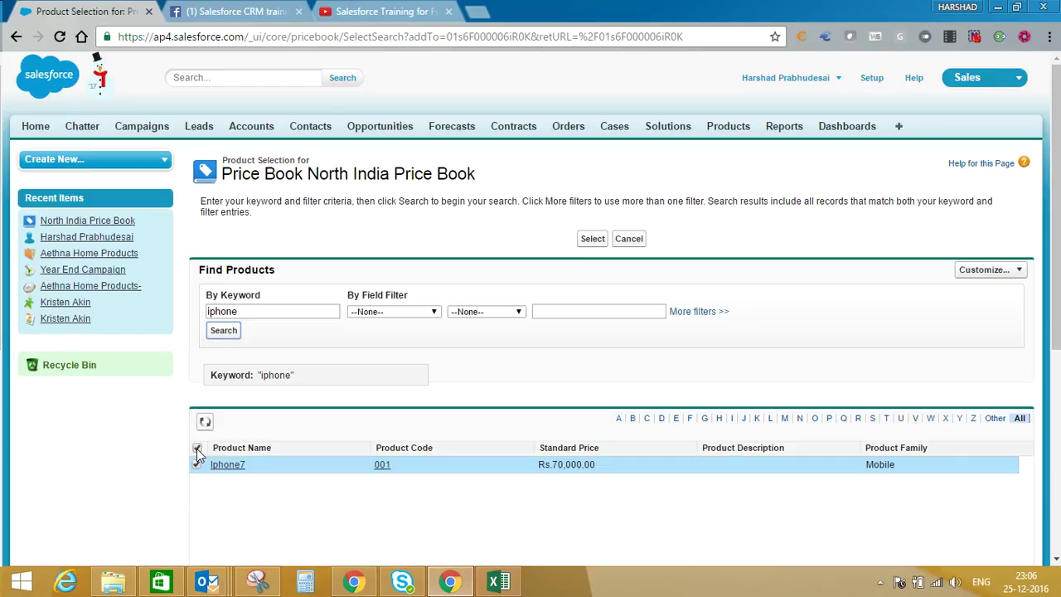
click(593, 240)
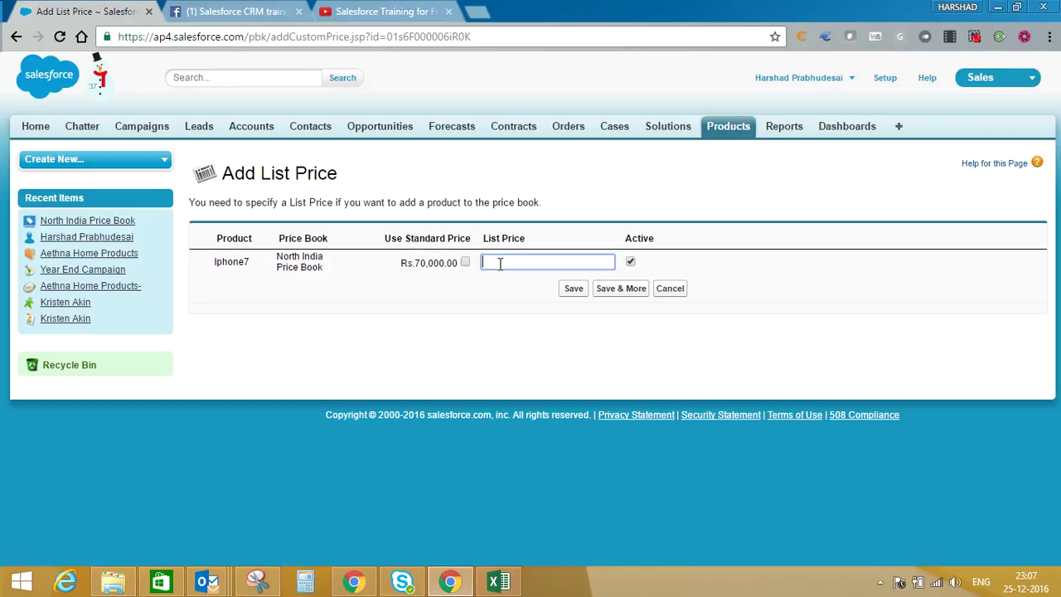
Step: Set Iphone7's list price in North India Price Book to 71000 and save
text(71000)
click(572, 289)
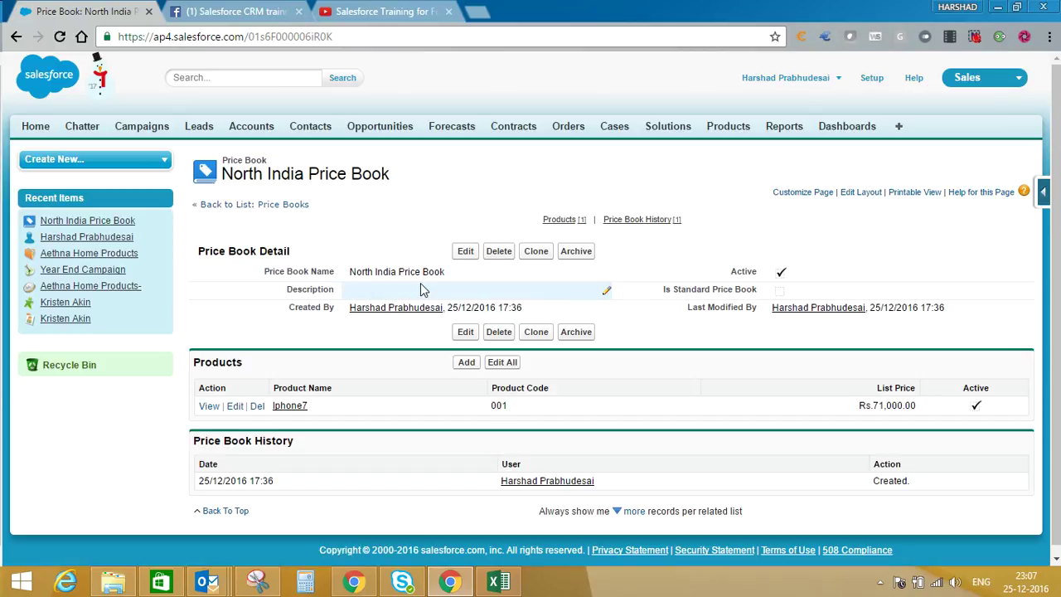
Step: Review the Iphone7 record's two price books, then go to Opportunities
click(290, 407)
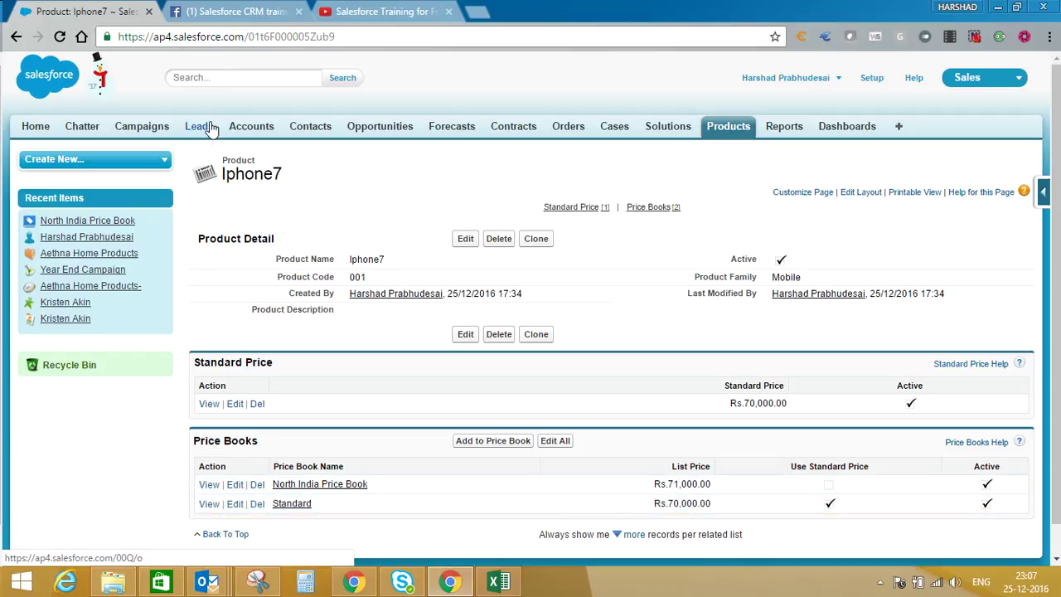
click(362, 127)
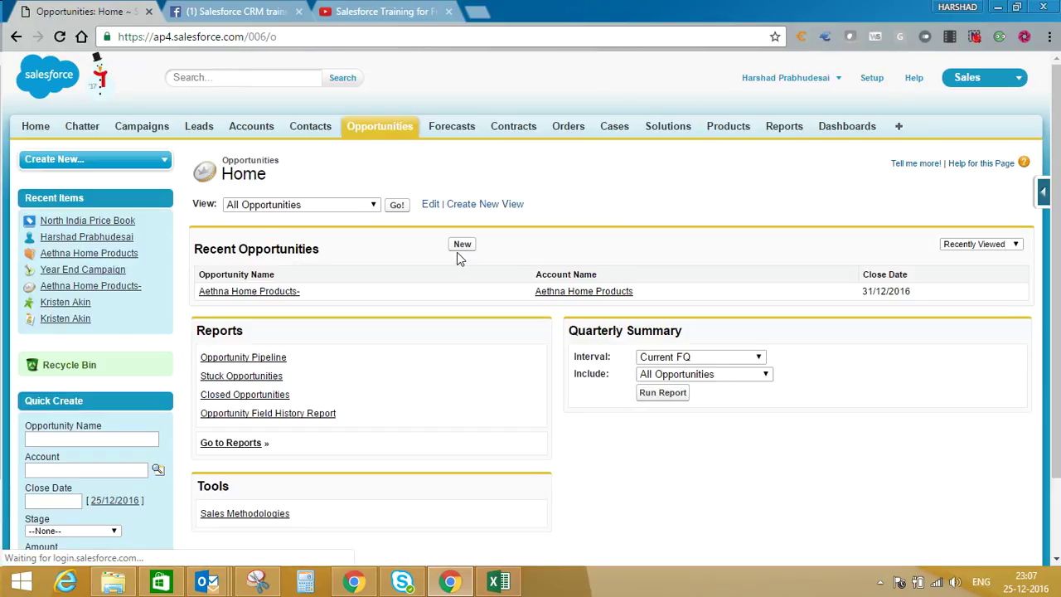
Step: Save opportunity 'Iphone7 Mobile' closing 31/12/2016 at stage Prospecting with 10% probability
click(462, 245)
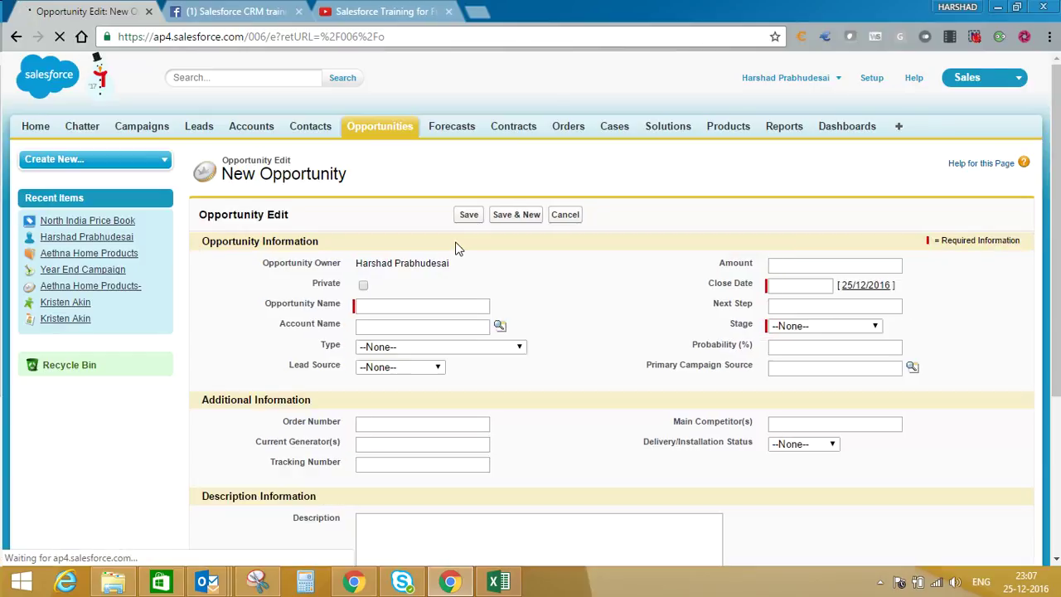
click(399, 303)
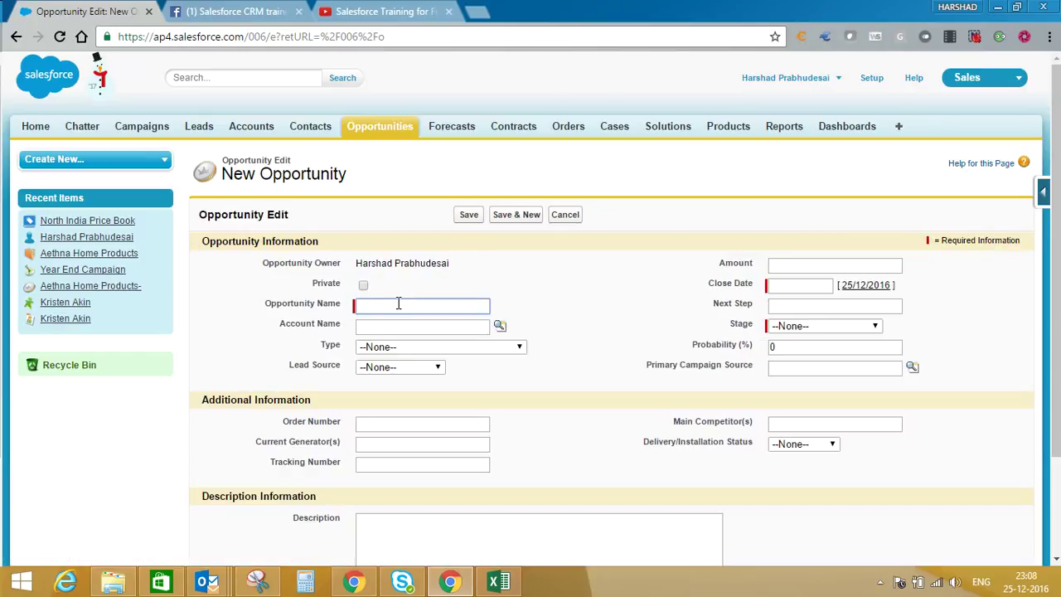
text(Iphone7 Mobile)
click(802, 286)
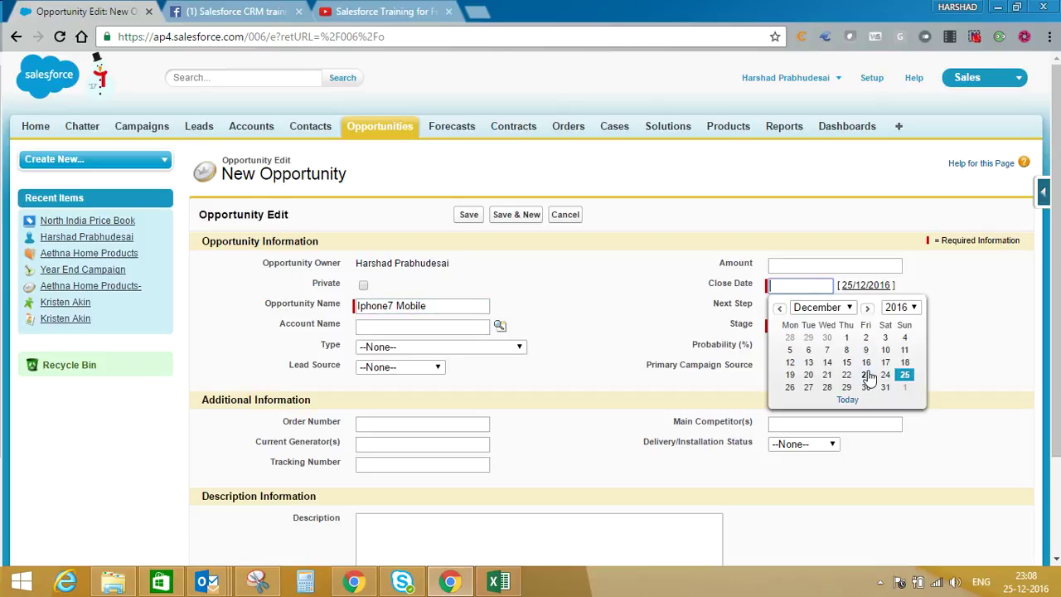
click(885, 387)
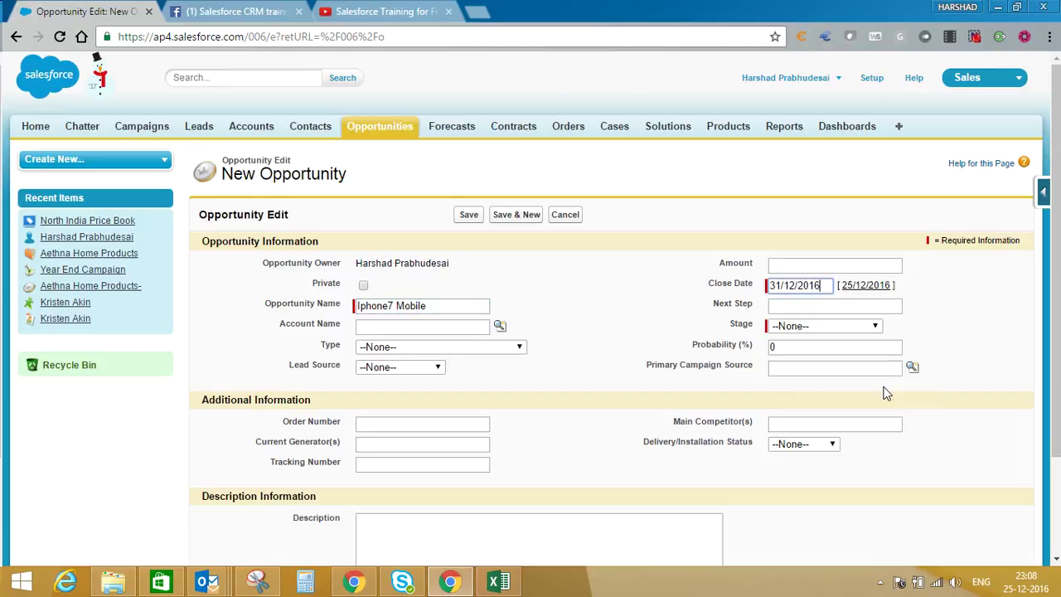
click(820, 330)
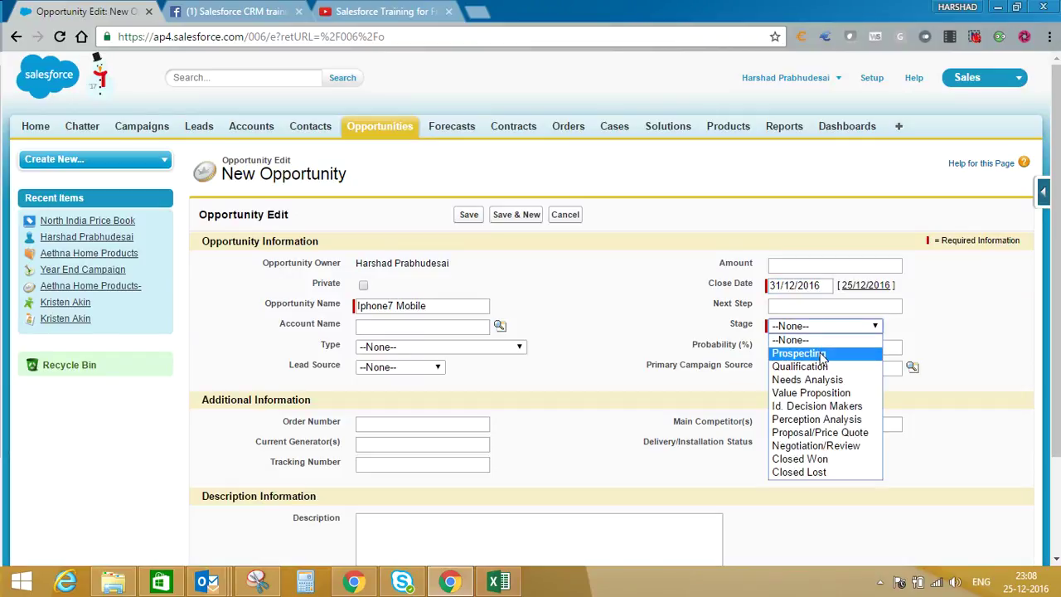
click(822, 355)
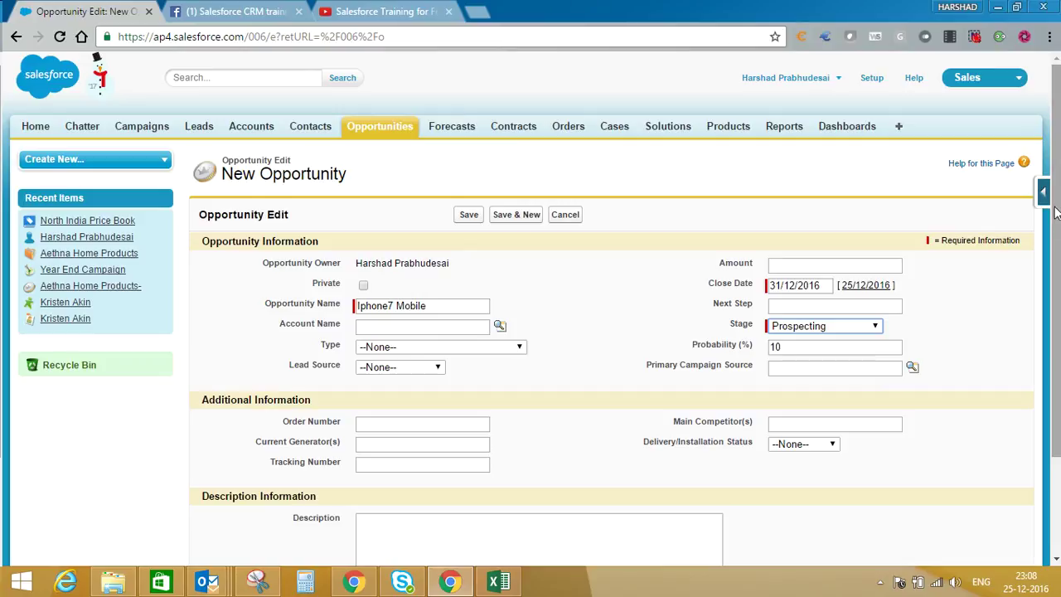
scroll(1055, 212, down, 3)
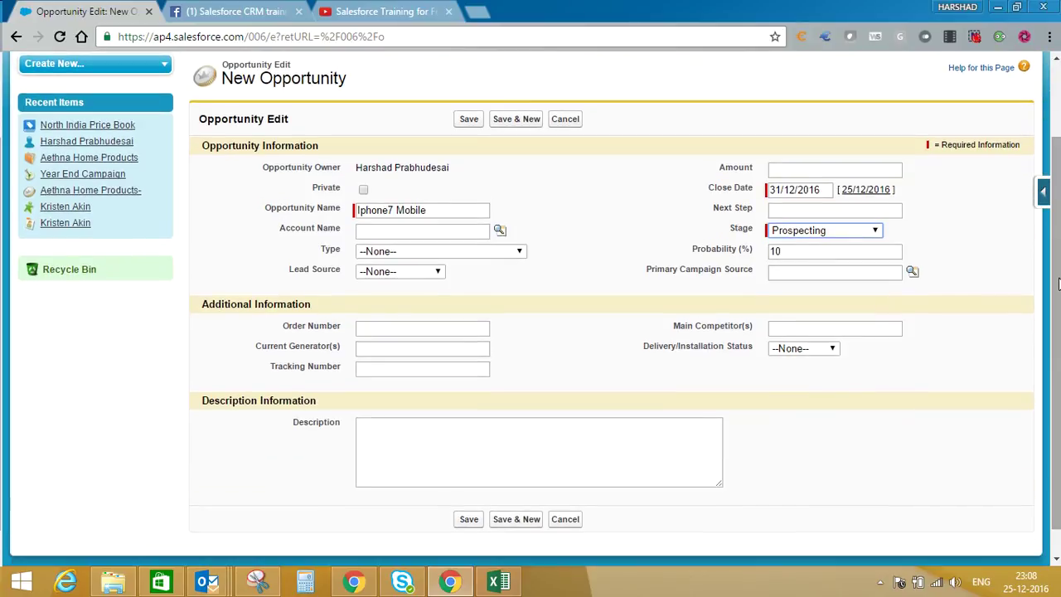
click(798, 247)
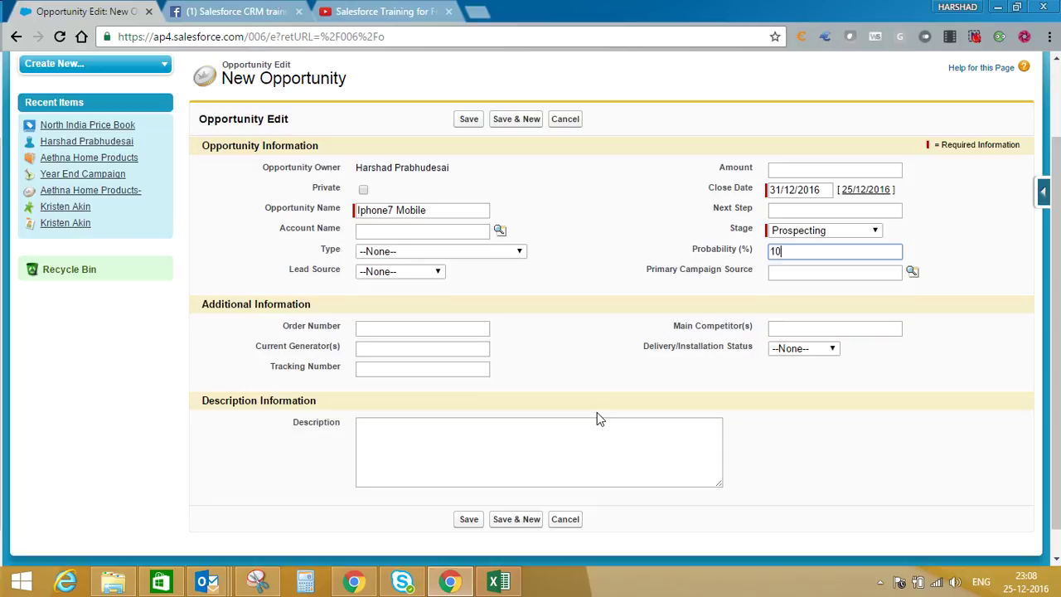
click(597, 447)
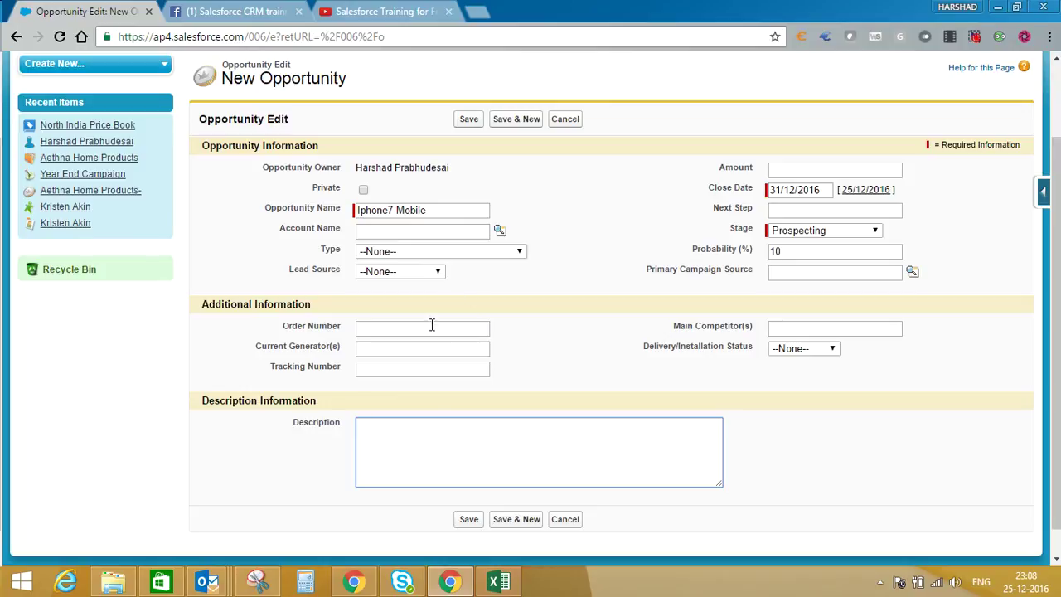
click(466, 119)
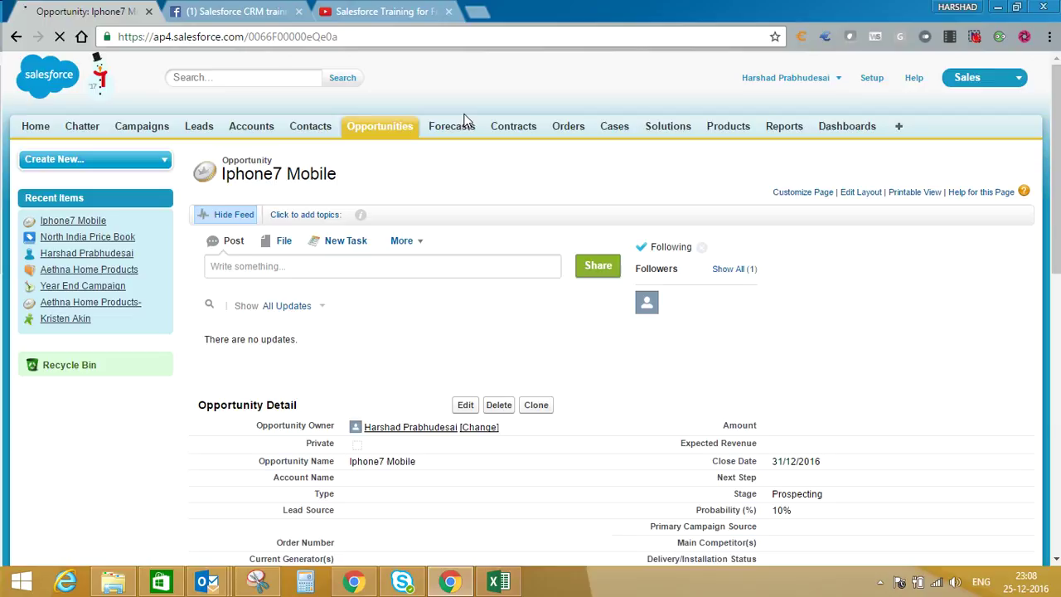
Step: Start adding products to the saved Iphone7 Mobile opportunity from its Products related list
scroll(1057, 192, down, 1)
drag(1056, 192, 1058, 358)
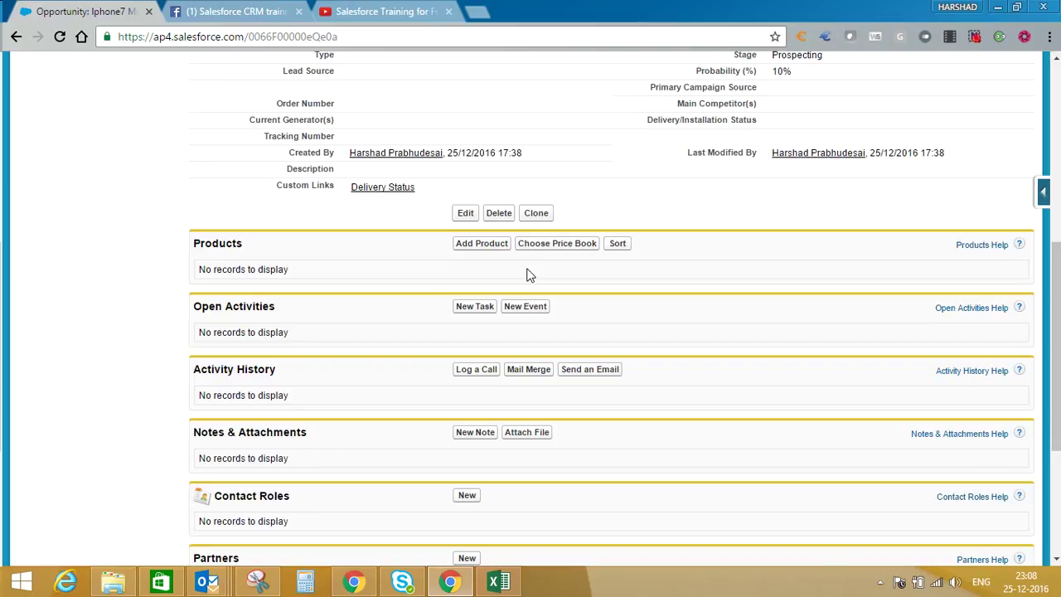
drag(1057, 358, 1058, 286)
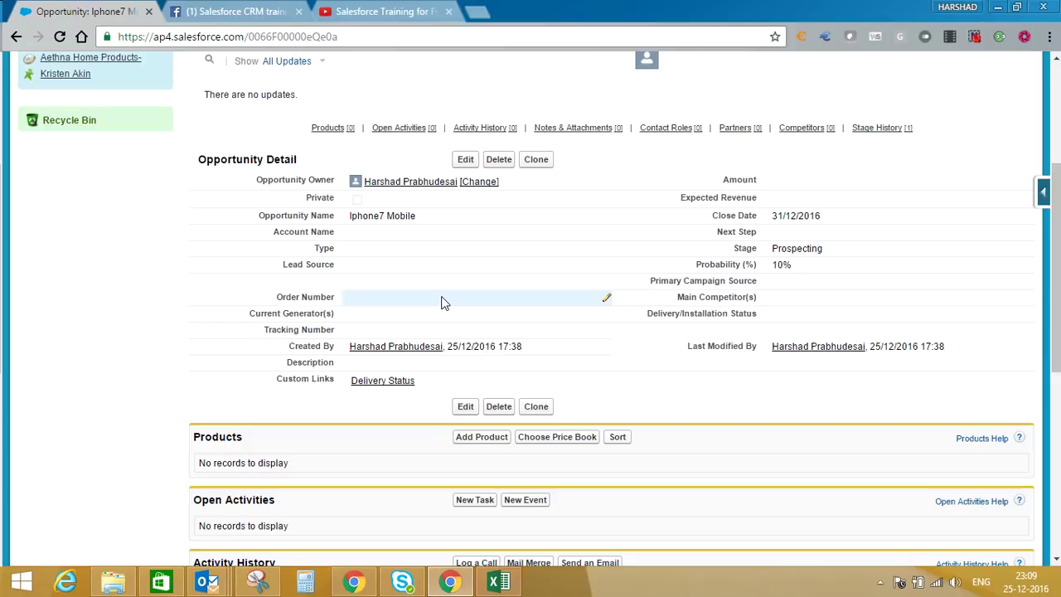
click(472, 441)
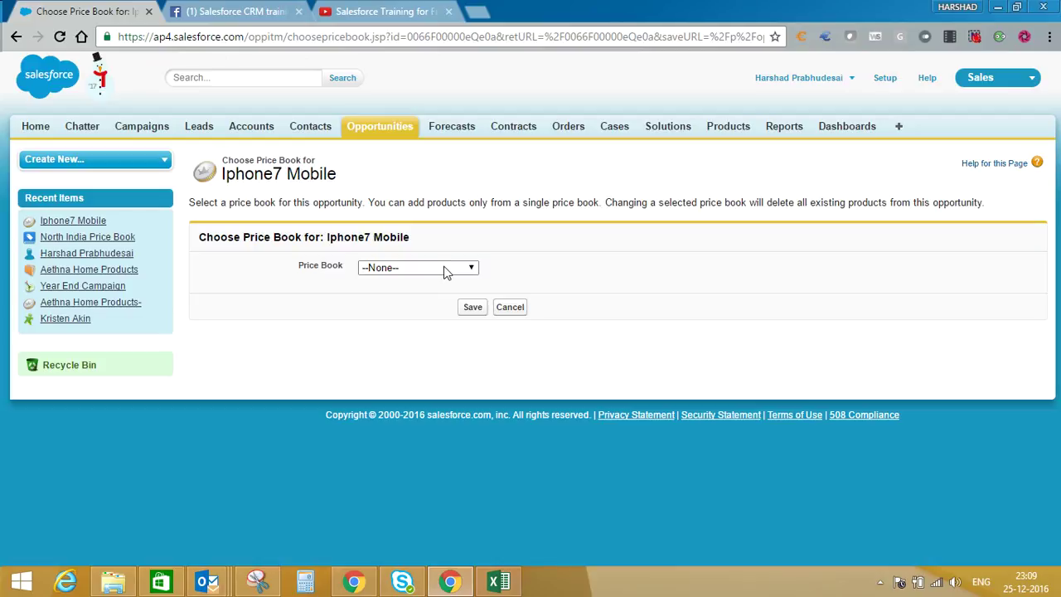
Step: Set the opportunity's price book to North India Price Book and select the Iphone7 product
click(445, 267)
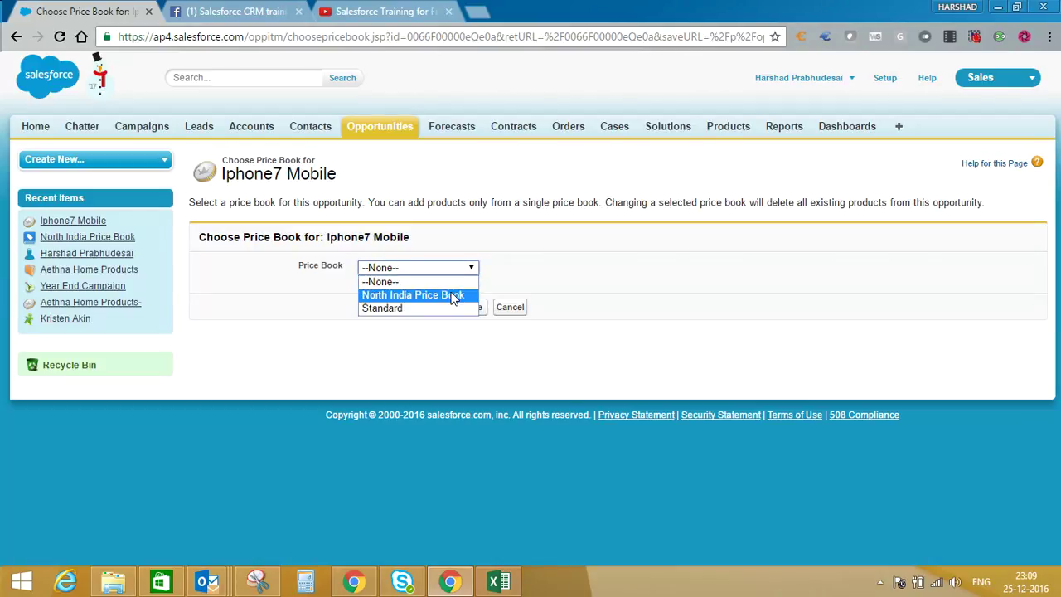
click(454, 296)
click(469, 308)
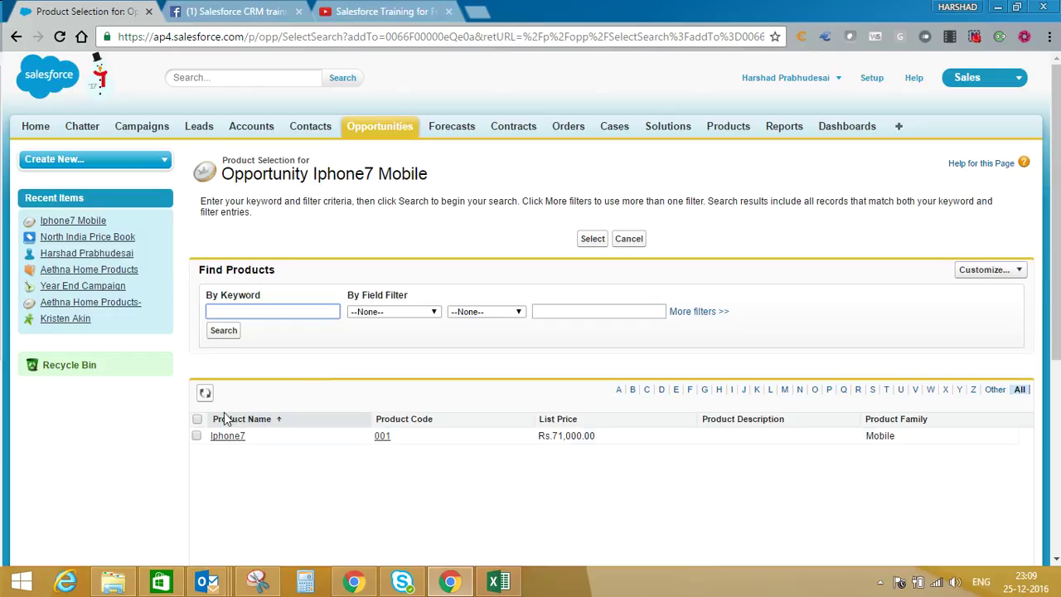
click(196, 418)
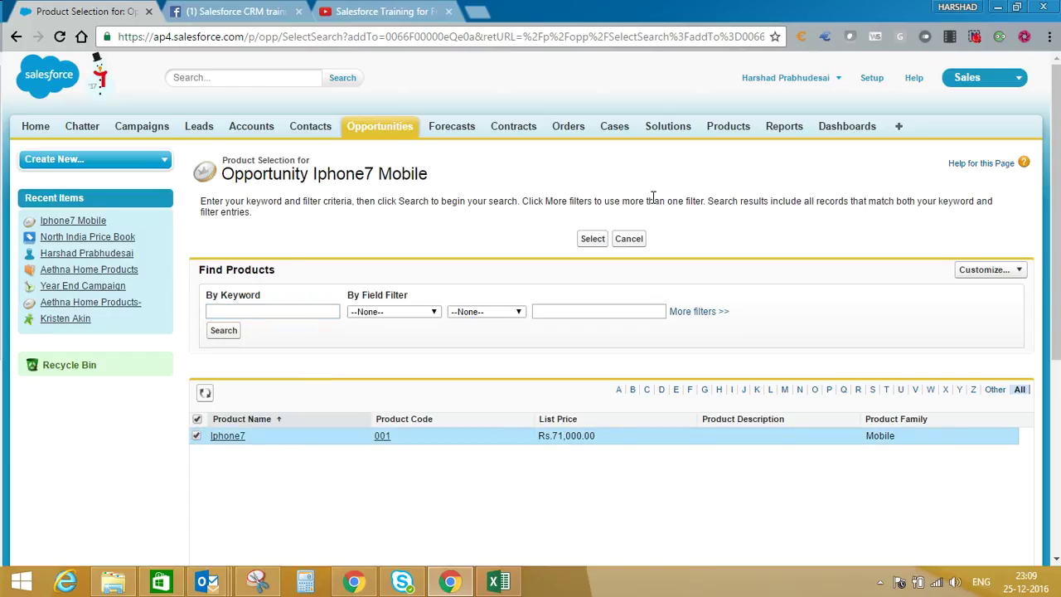
click(586, 239)
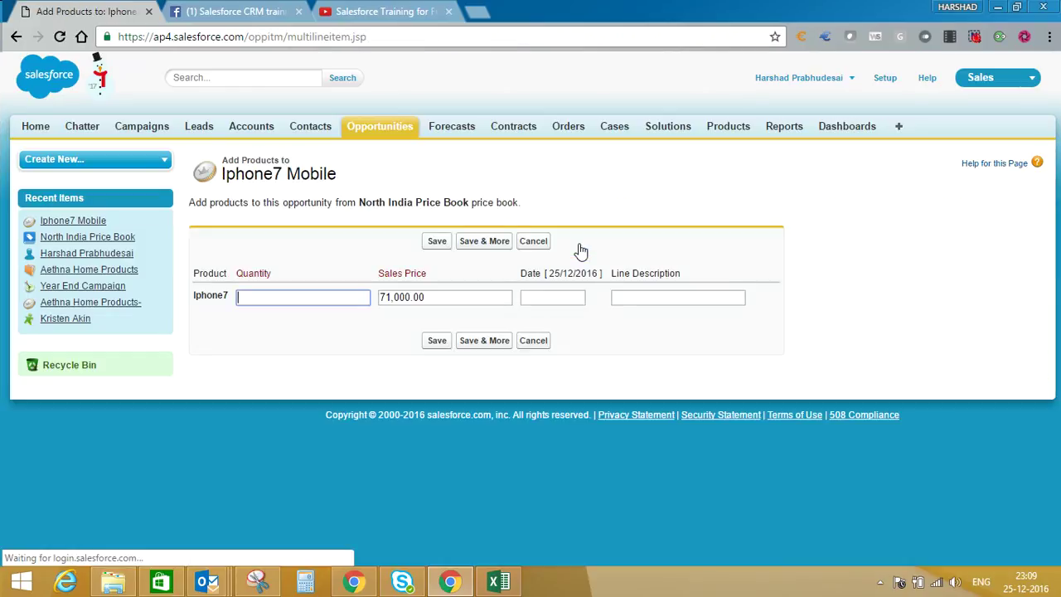
Step: Save the Iphone7 line item with quantity 10, date 31/12/2016 and sales price 71,000.00
text(10)
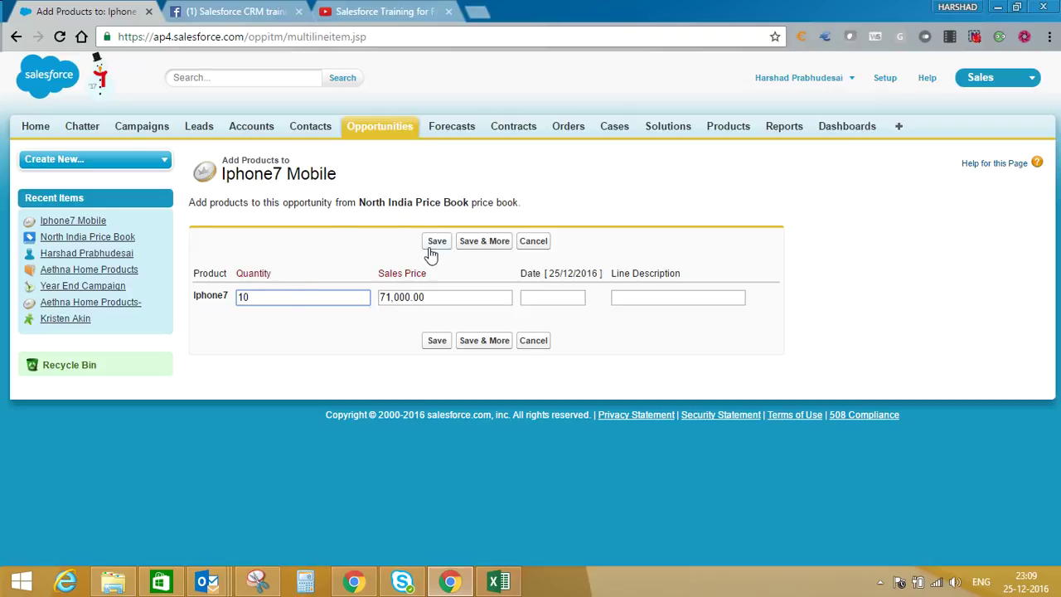
click(523, 299)
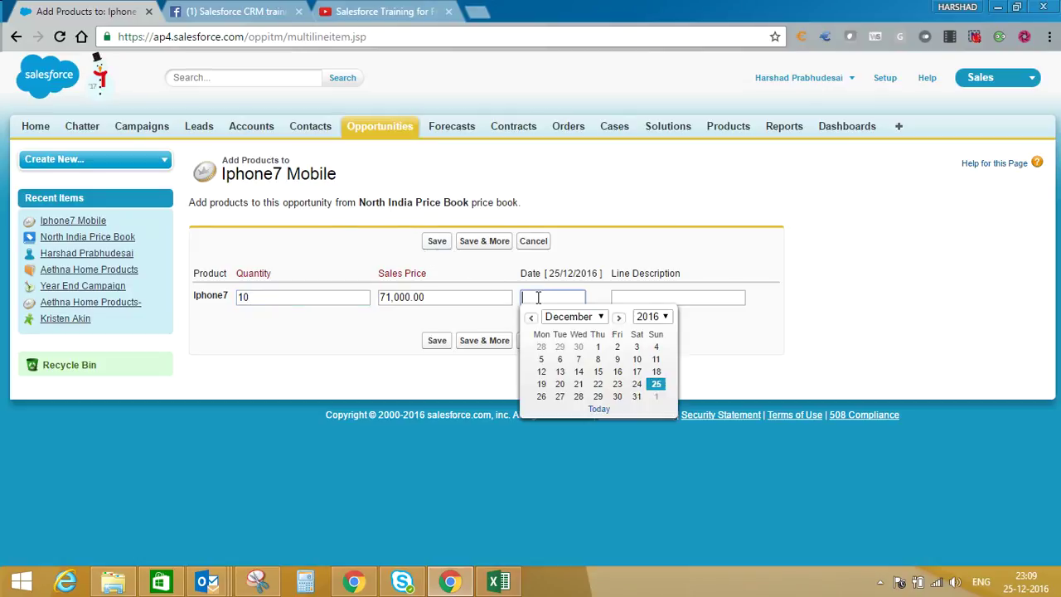
click(635, 397)
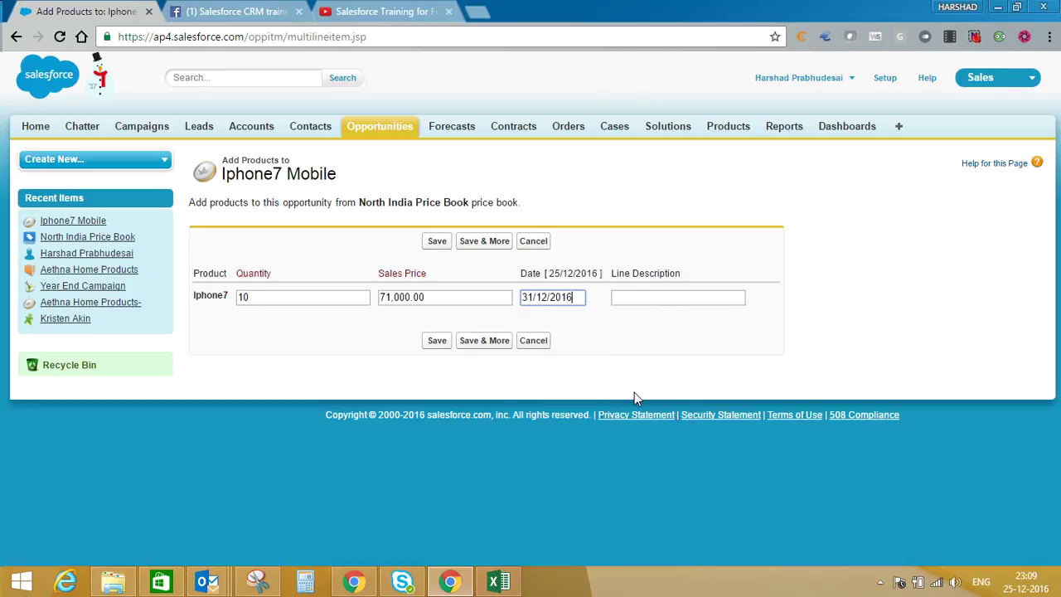
click(630, 299)
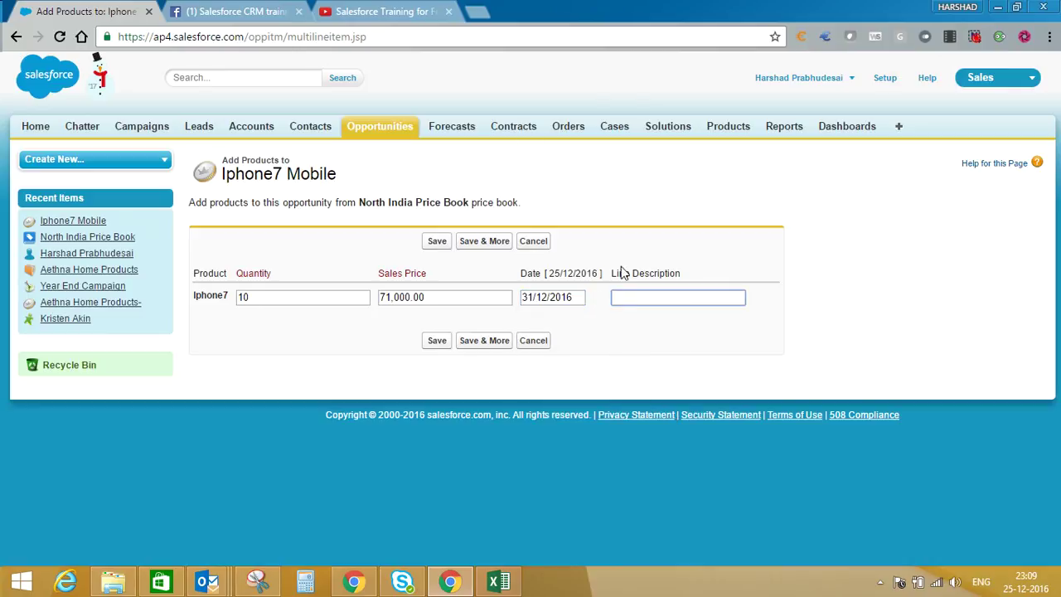
click(393, 294)
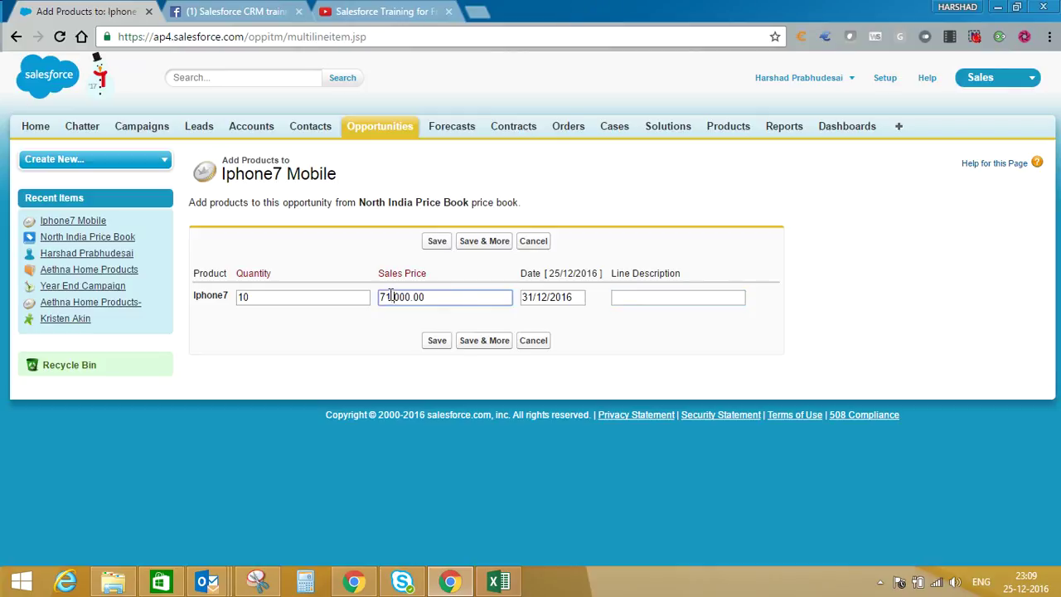
text(,)
click(436, 242)
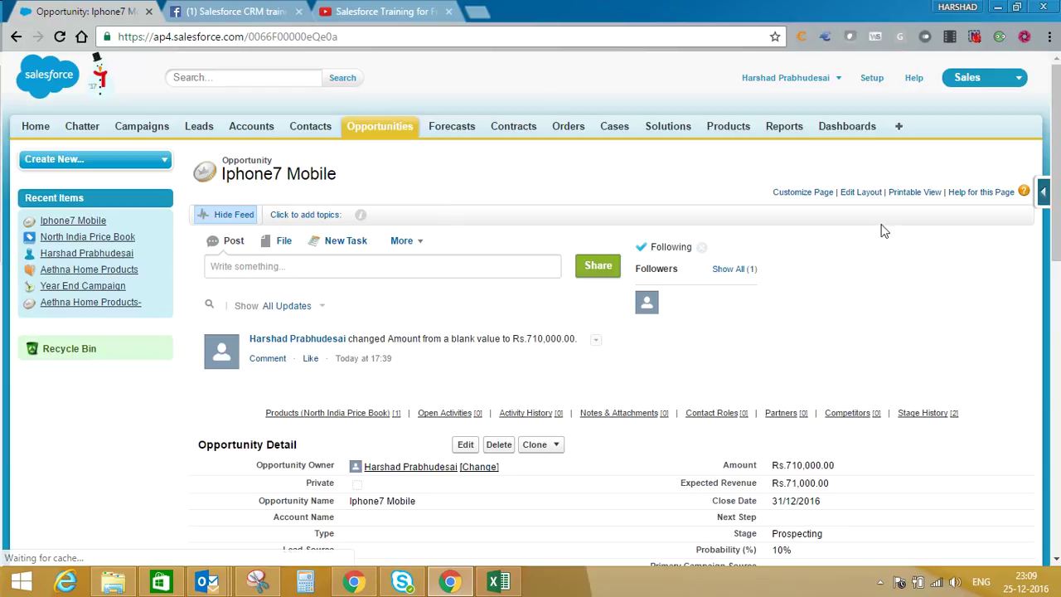
Step: Open the Iphone7 record from the Products (North India Price Book) list to view its totals
scroll(953, 165, down, 3)
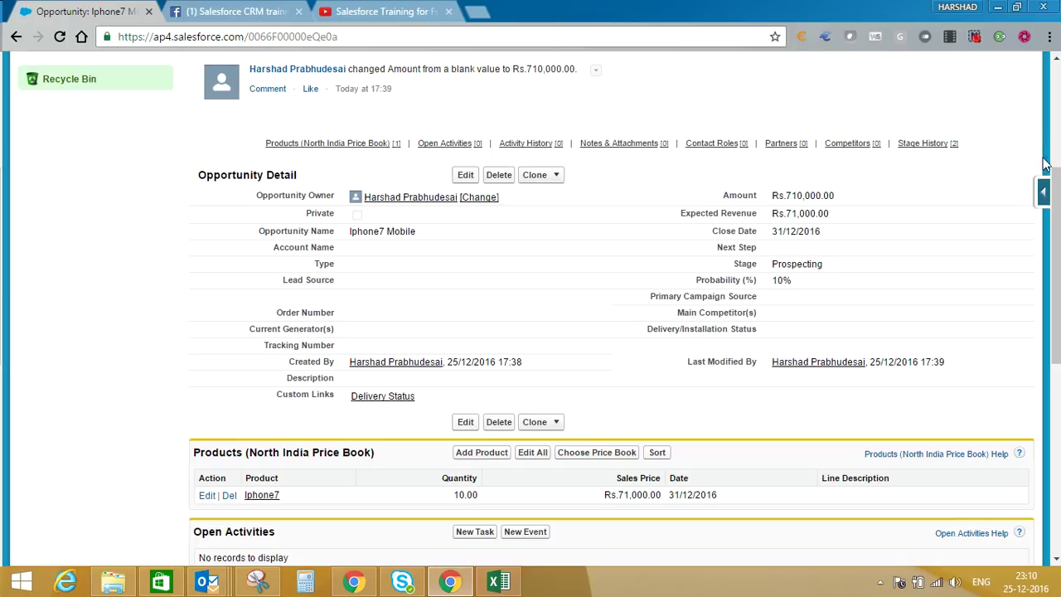
drag(1056, 209, 1057, 228)
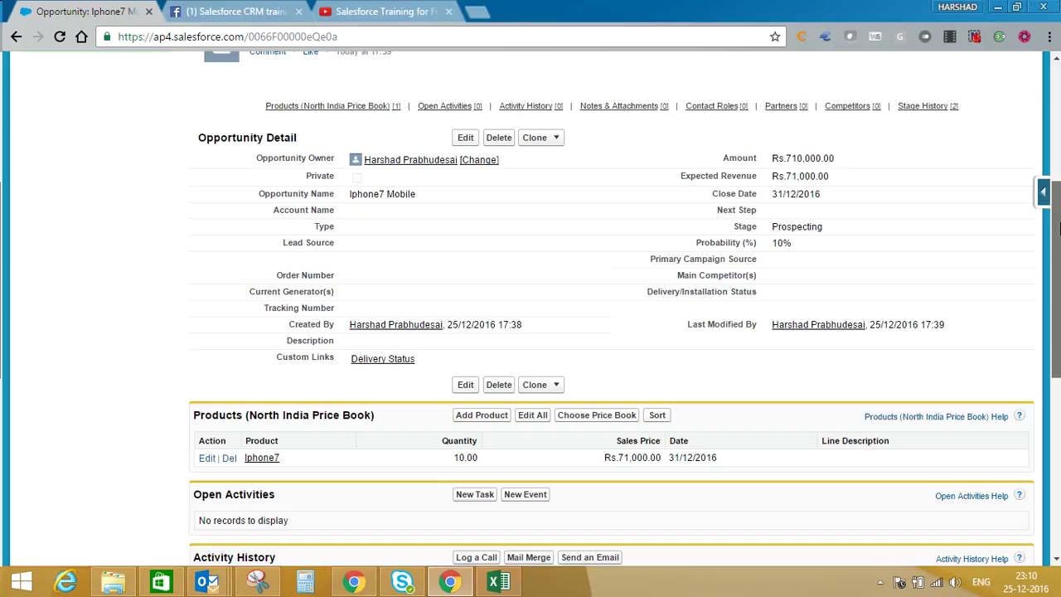
drag(1057, 224, 1058, 233)
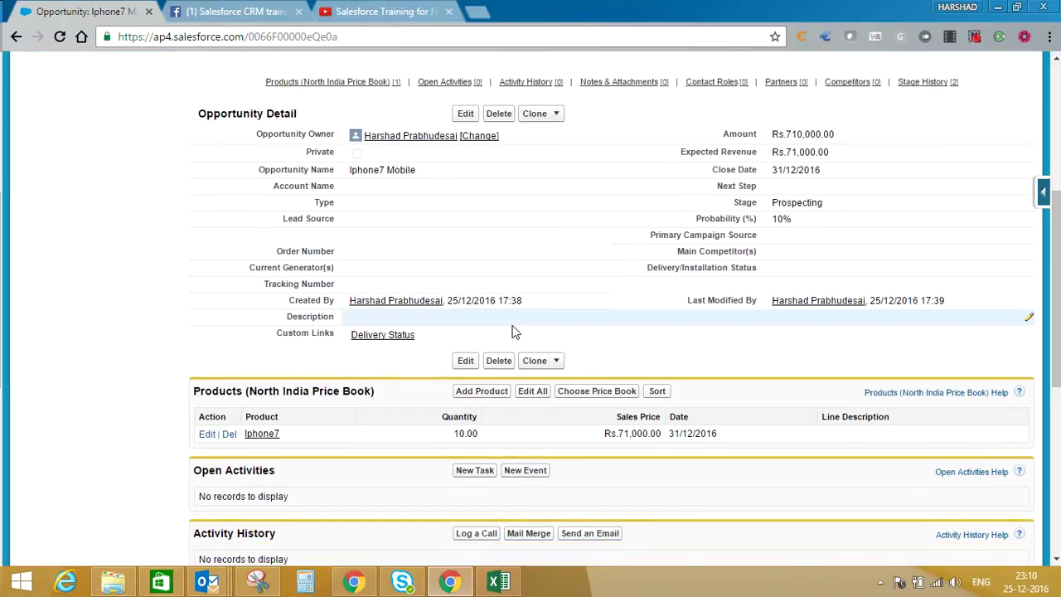
click(268, 440)
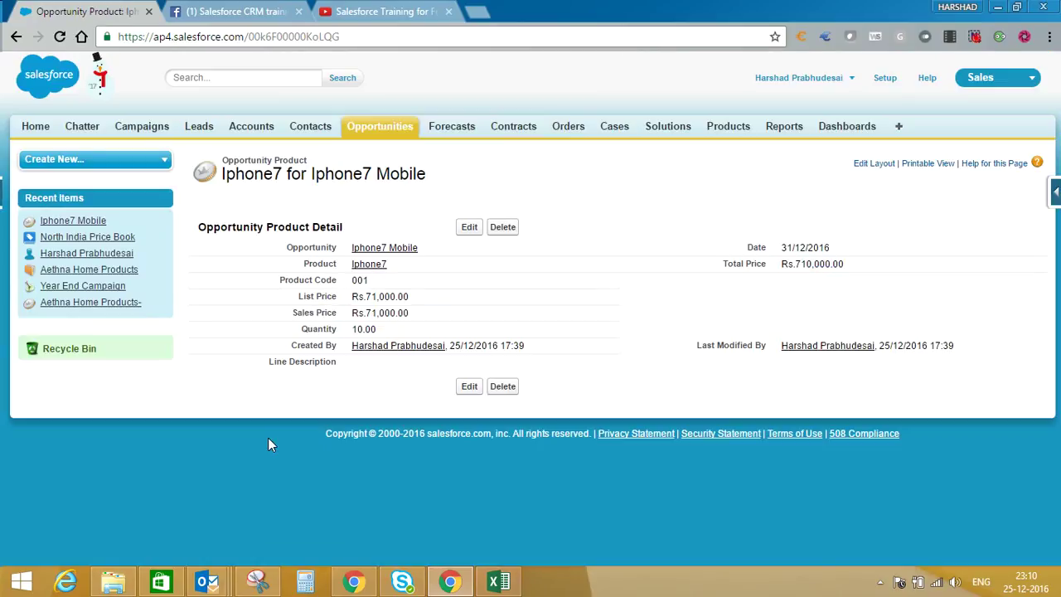